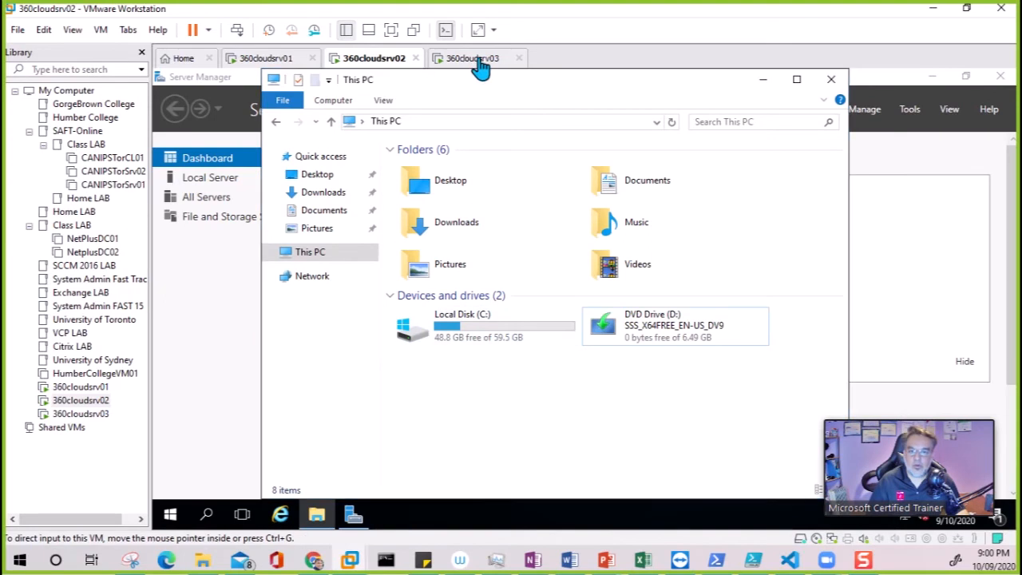
- Finish VMware Tools setup on 360cloudsrv03, restart it, and switch to 360cloudsrv01
click(655, 473)
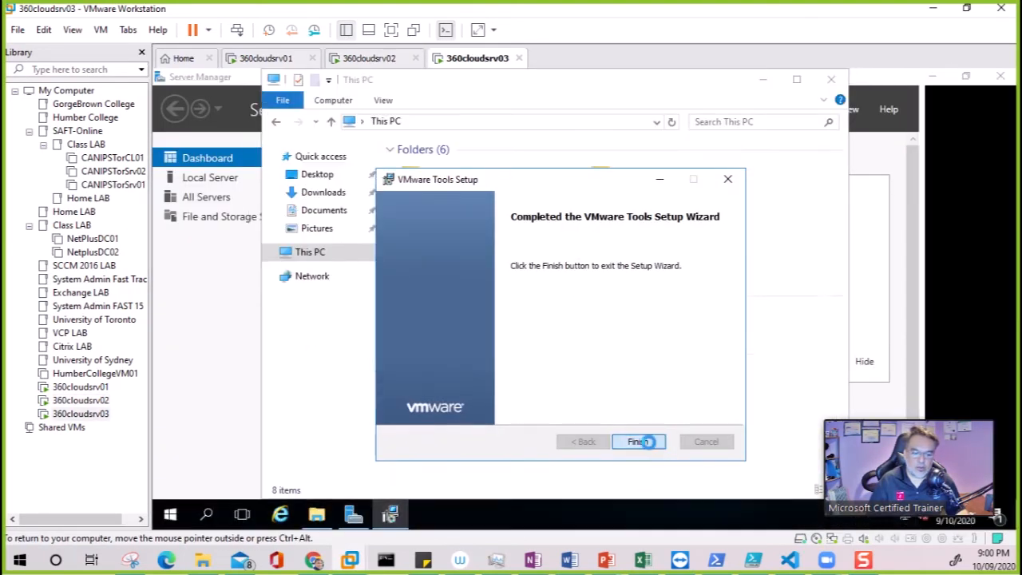
click(646, 441)
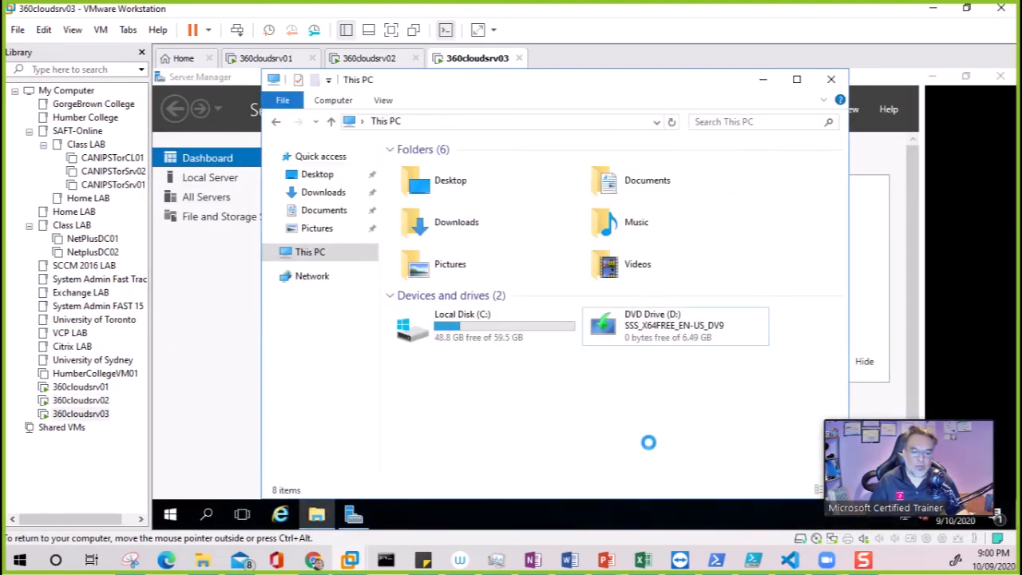
click(533, 328)
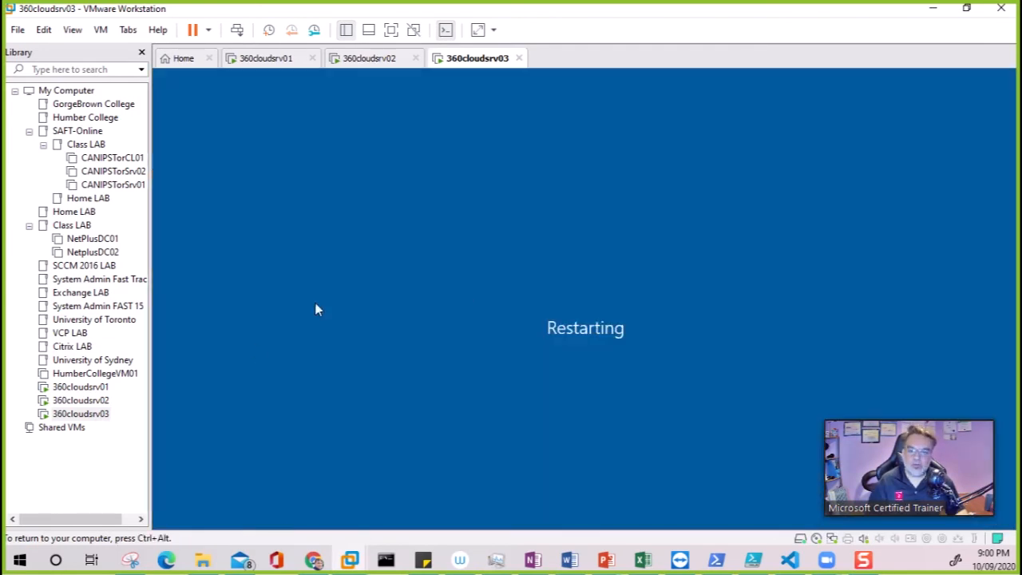
click(261, 68)
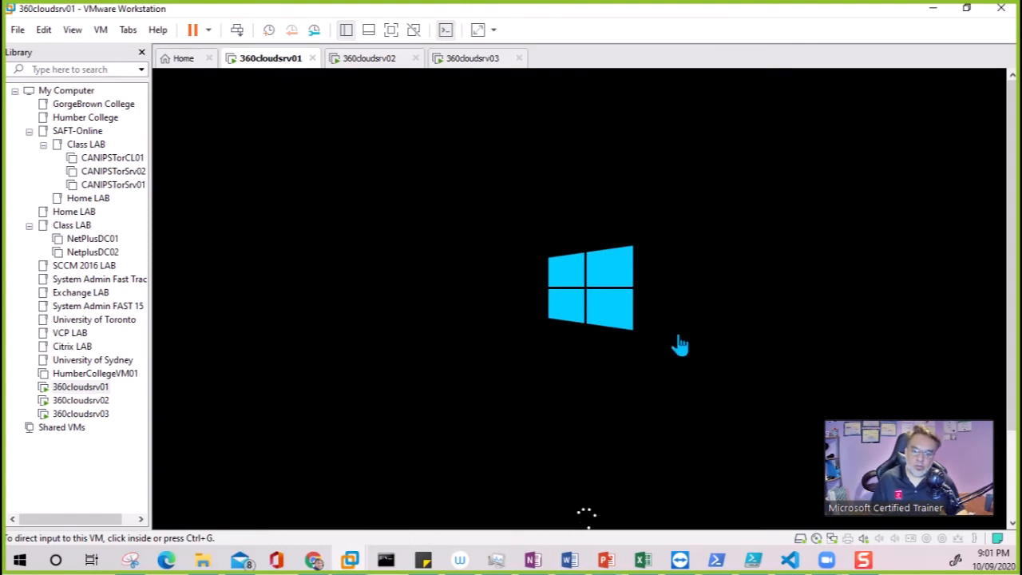
- Check each VM's restart and send Ctrl+Alt+Del to bring up sign-in prompts
click(358, 65)
click(504, 62)
click(270, 59)
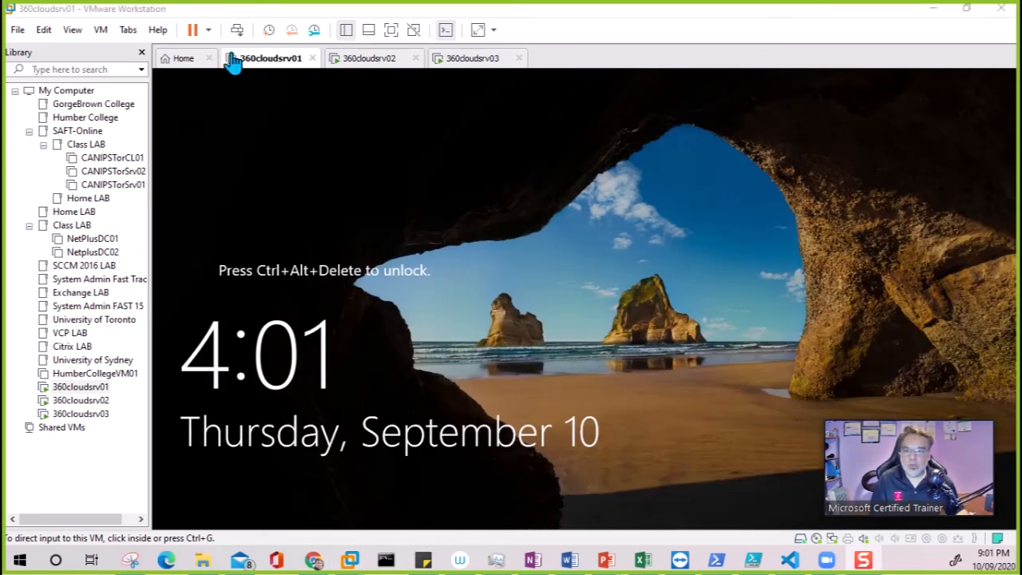
click(237, 29)
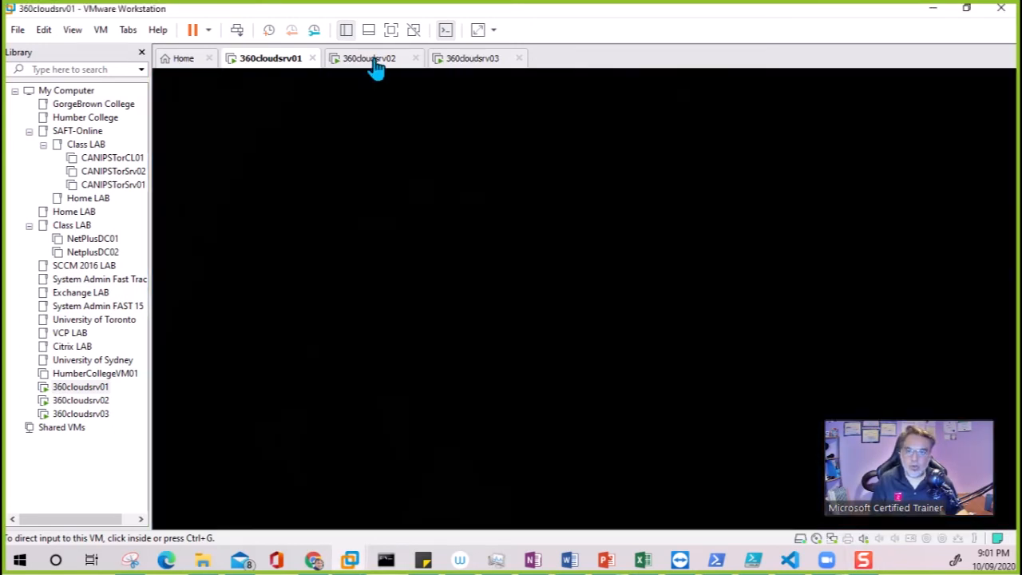
click(369, 58)
click(467, 58)
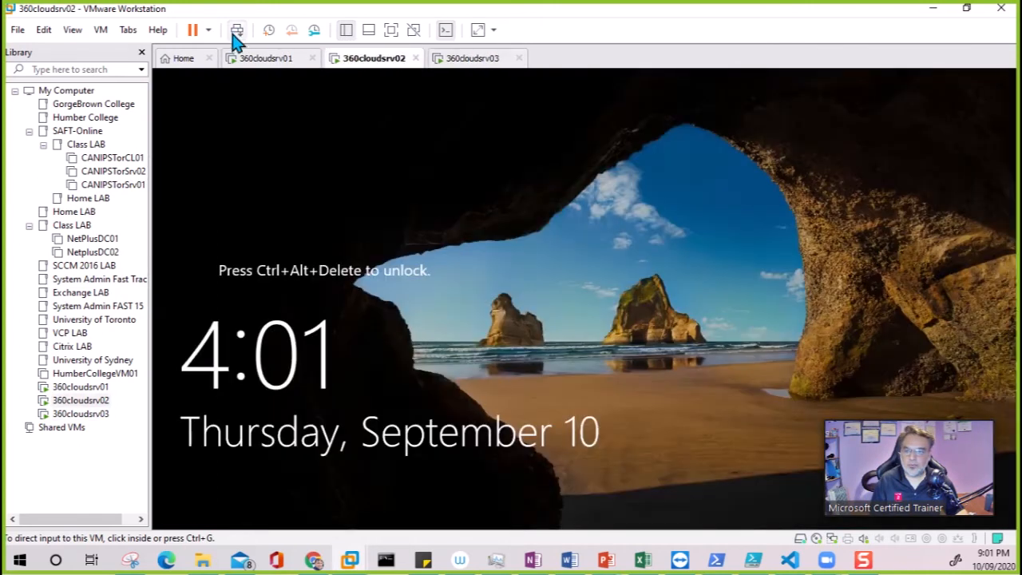
click(238, 31)
click(472, 60)
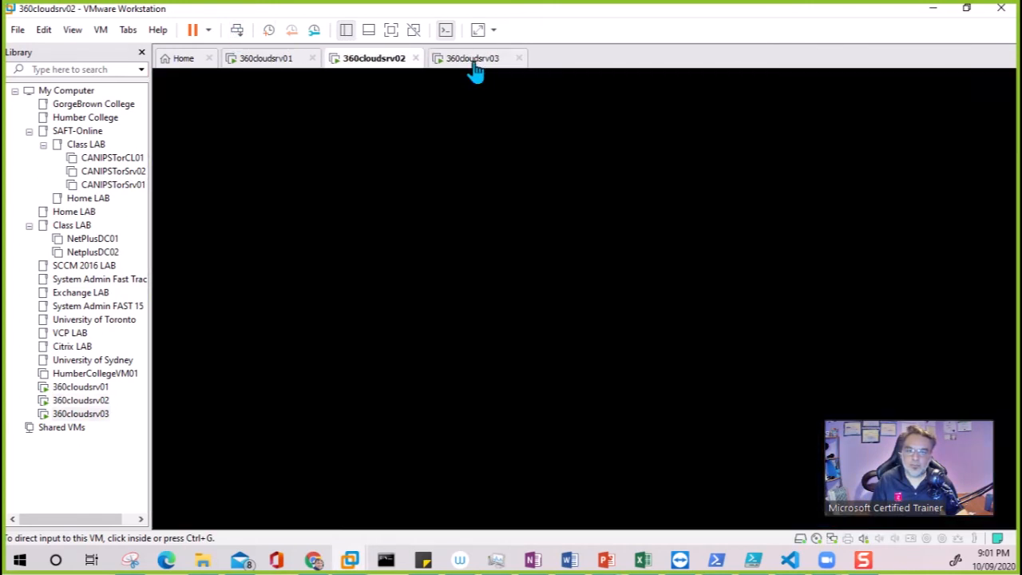
click(238, 31)
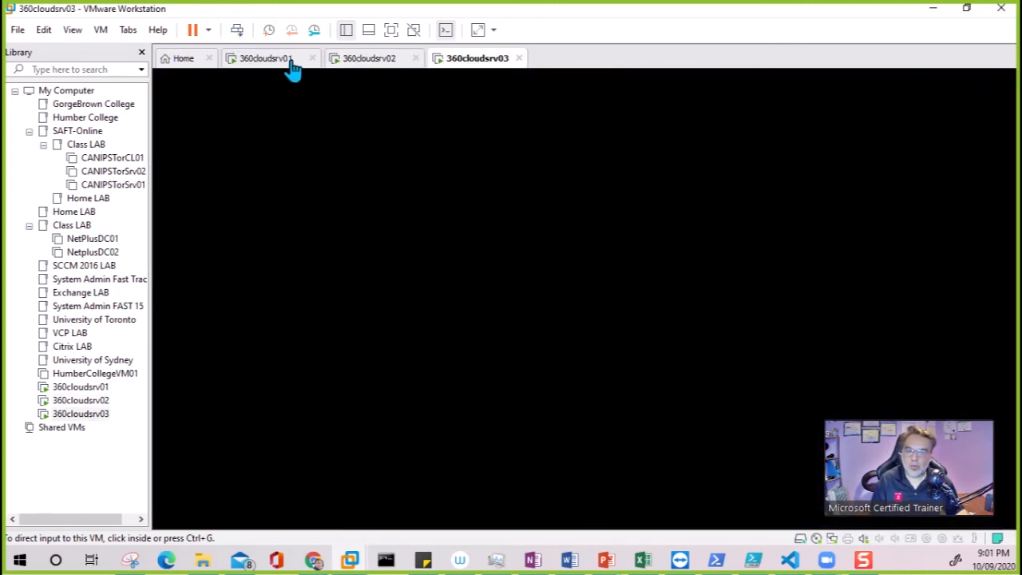
click(289, 64)
- Sign in as Administrator on 360cloudsrv01 and 360cloudsrv02 with the password
click(607, 362)
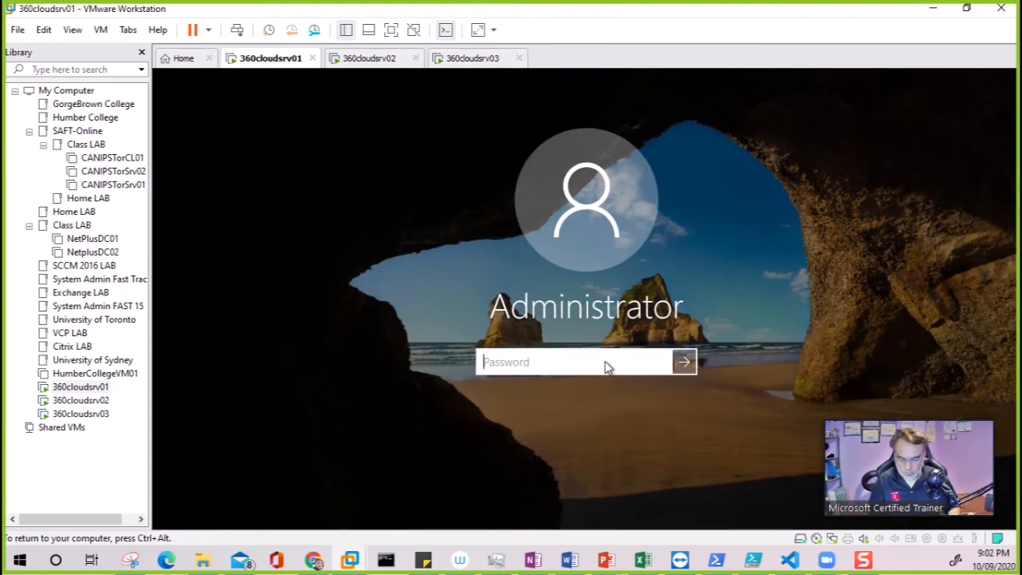
text(Pa$)
key(Return)
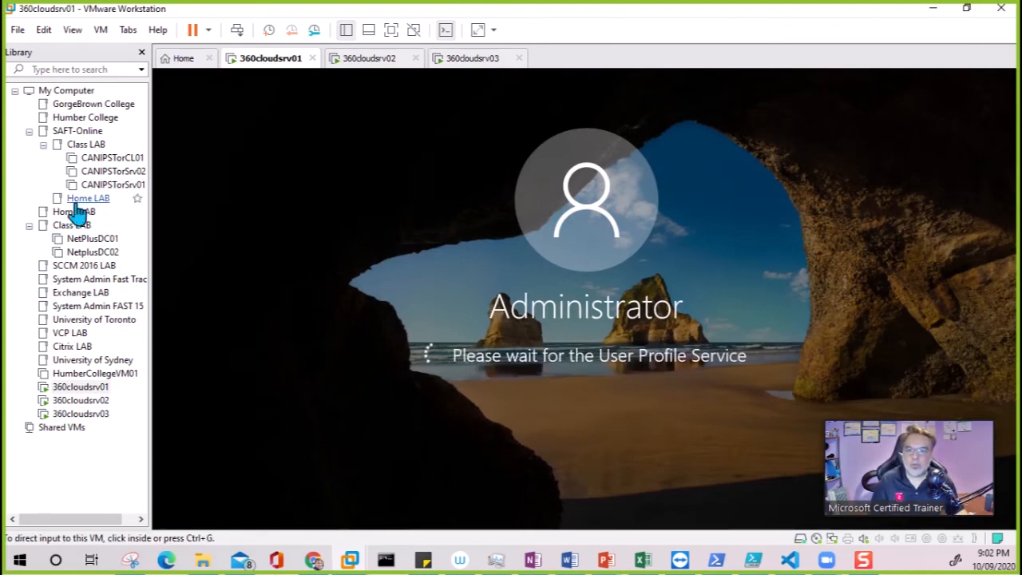
click(374, 61)
click(571, 372)
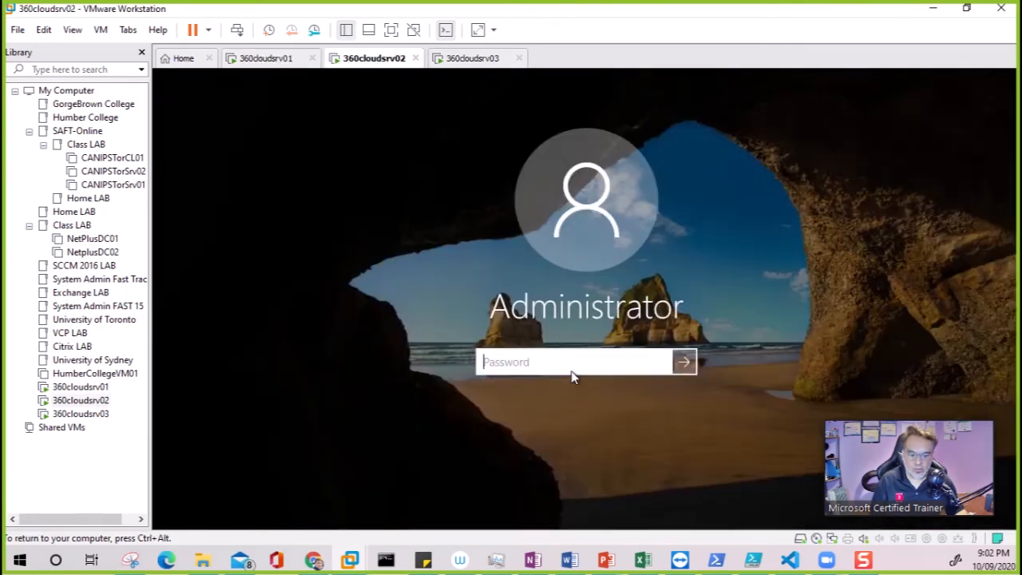
text(P)
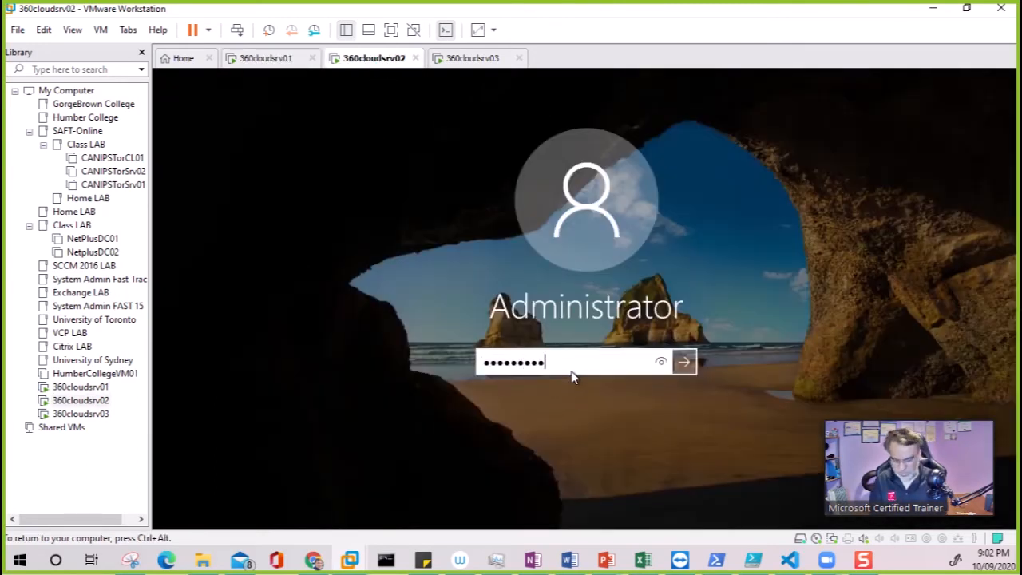
key(Return)
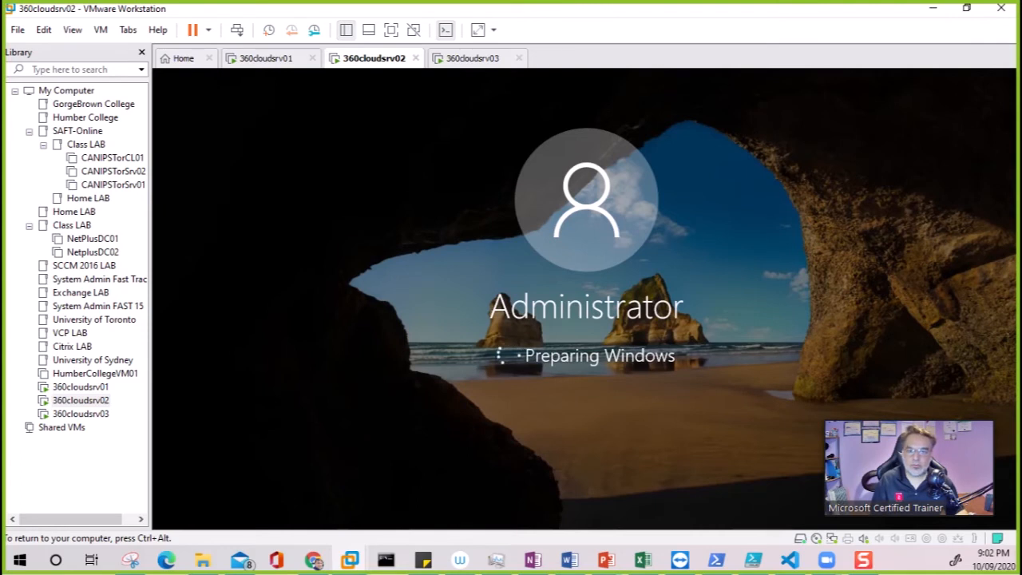
- Sign in as Administrator on 360cloudsrv03 after sending Ctrl+Alt+Del
key(ctrl+alt)
click(473, 62)
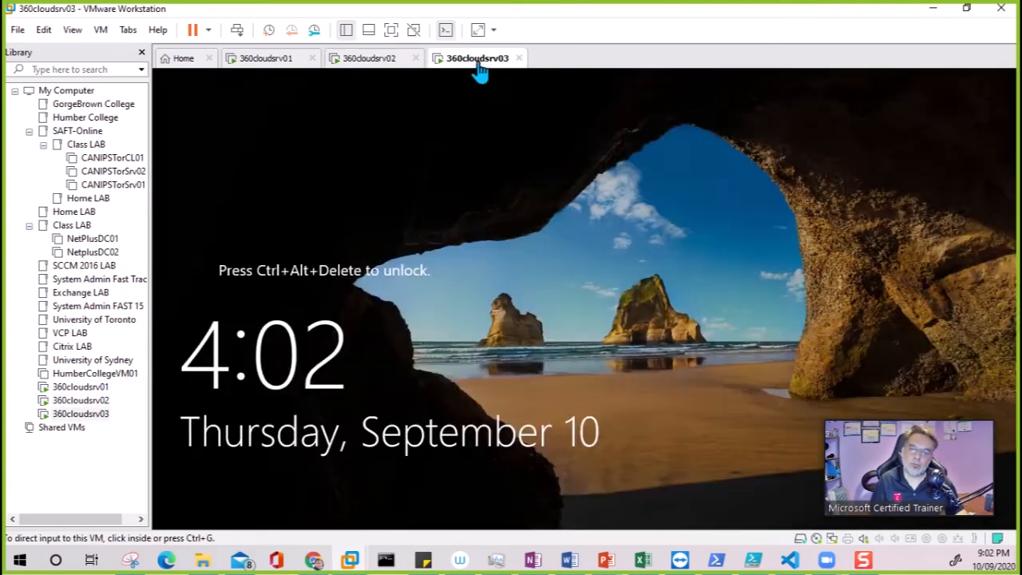
click(237, 34)
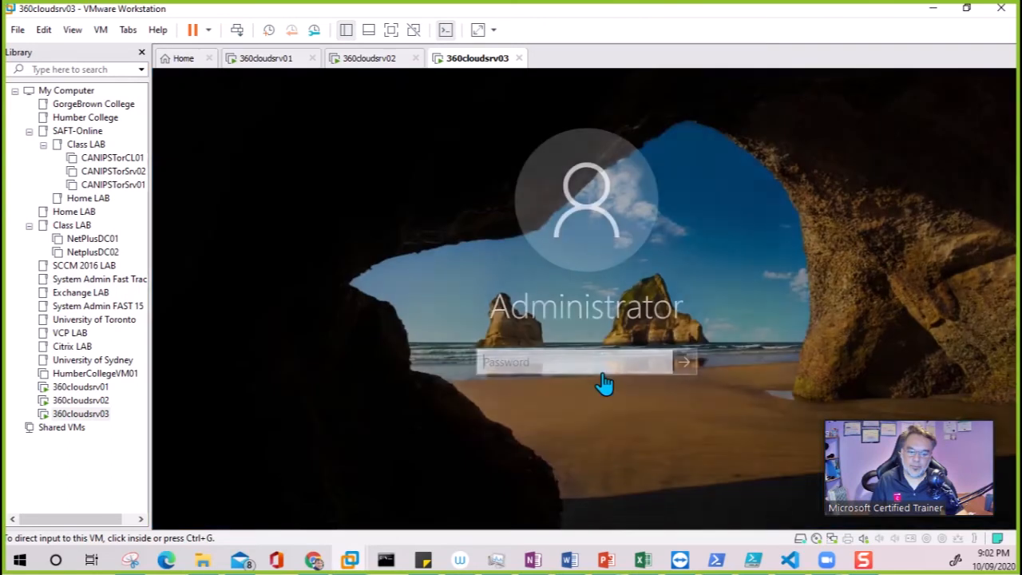
click(604, 361)
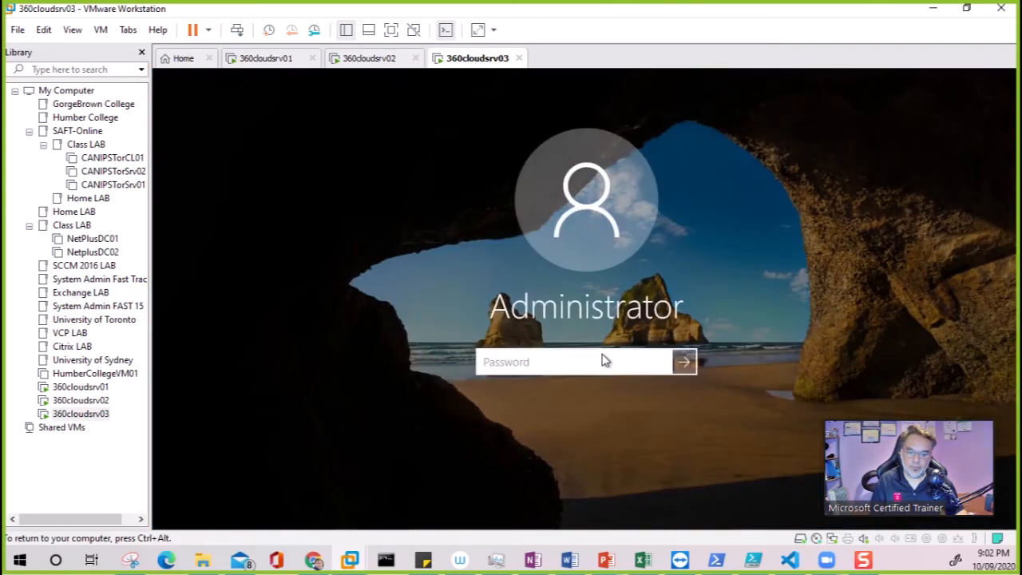
text(••)
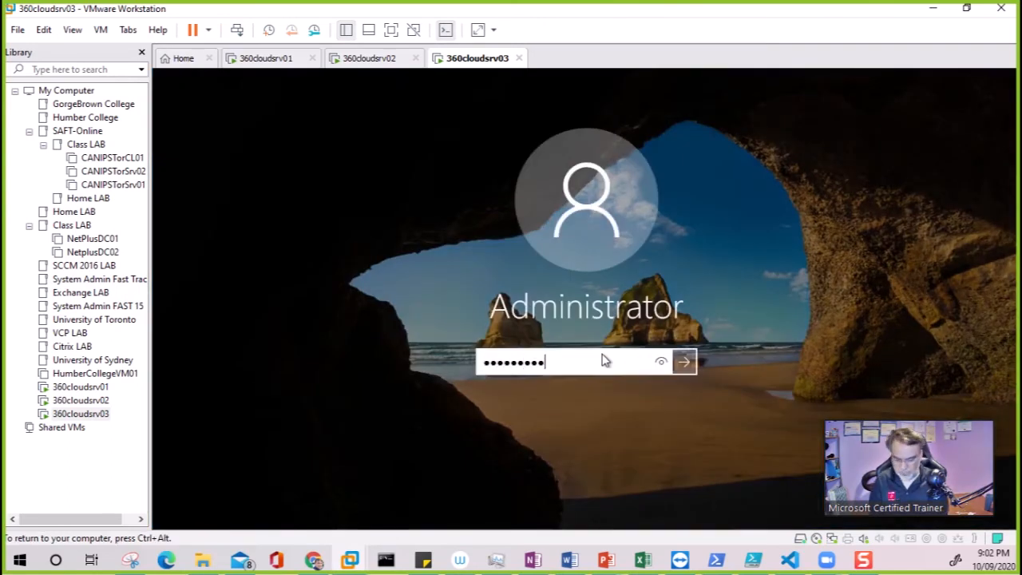
key(Return)
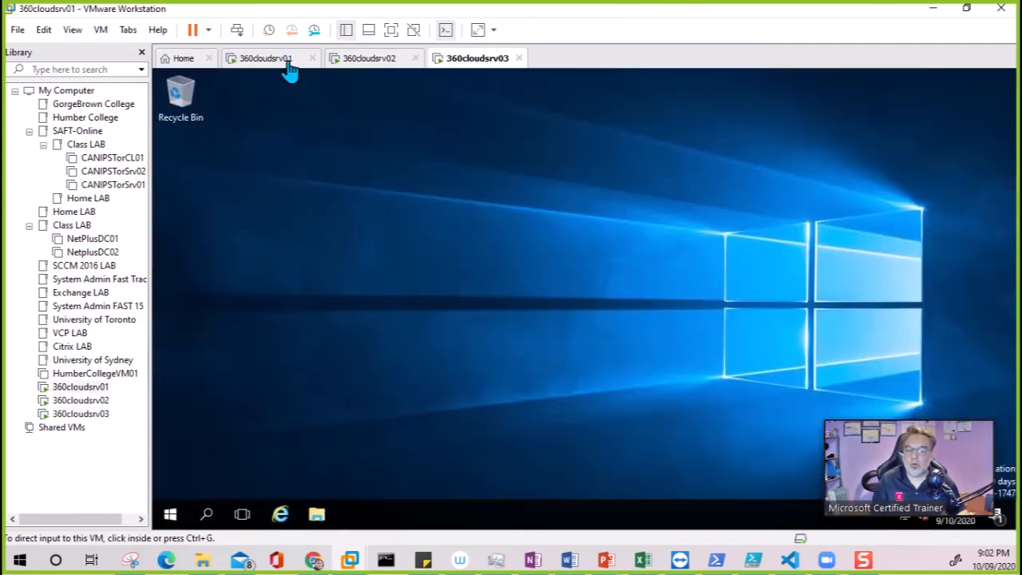
- Show 360cloudsrv02's Local Server properties, with computer name WIN-NMN5IL65L9Q
click(288, 66)
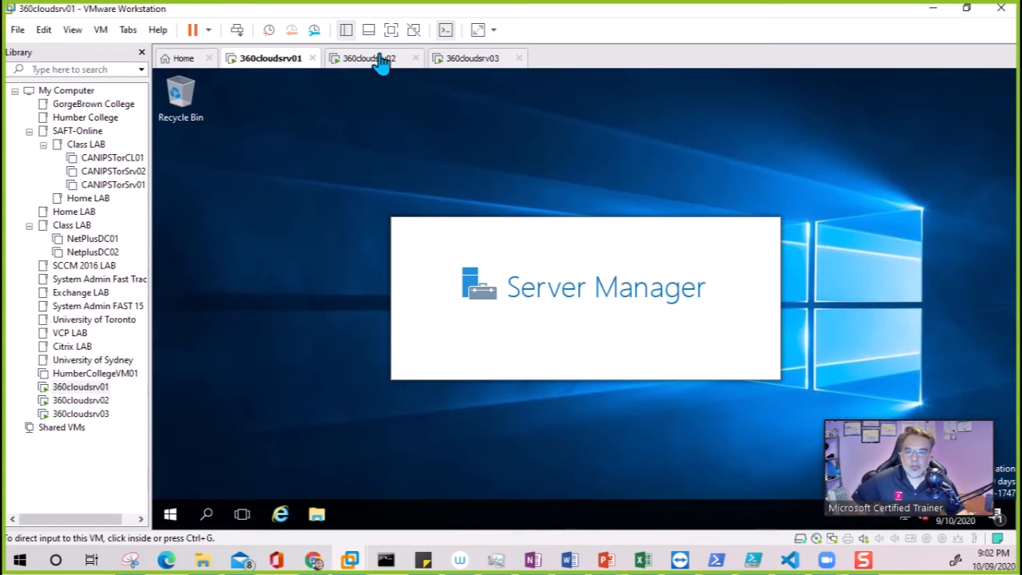
click(380, 61)
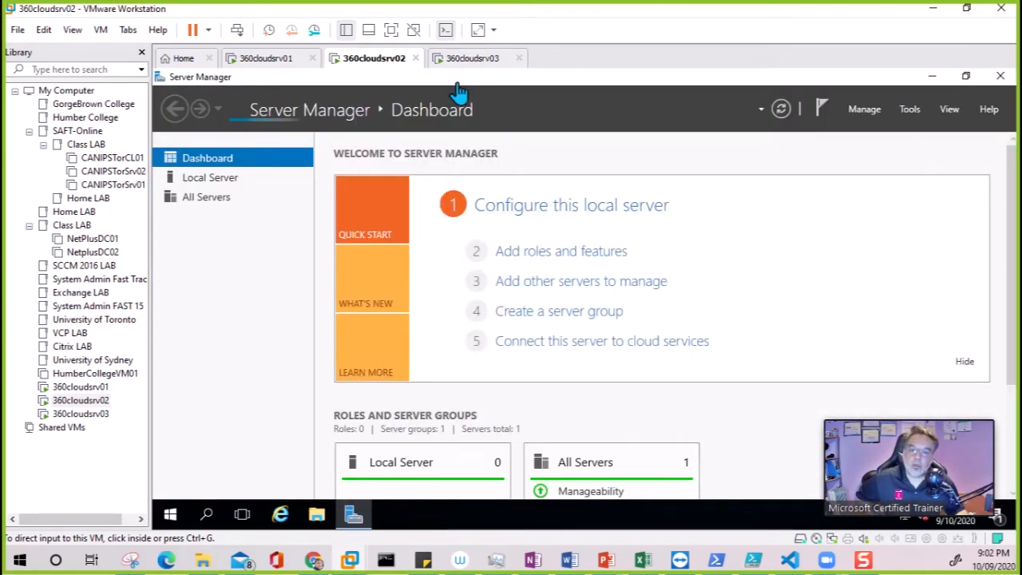
click(271, 64)
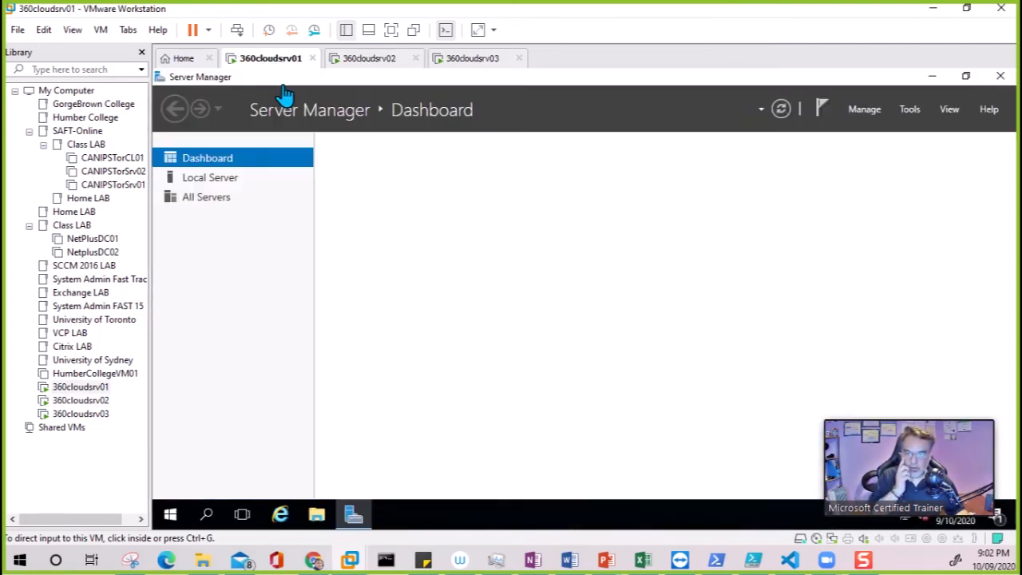
click(365, 57)
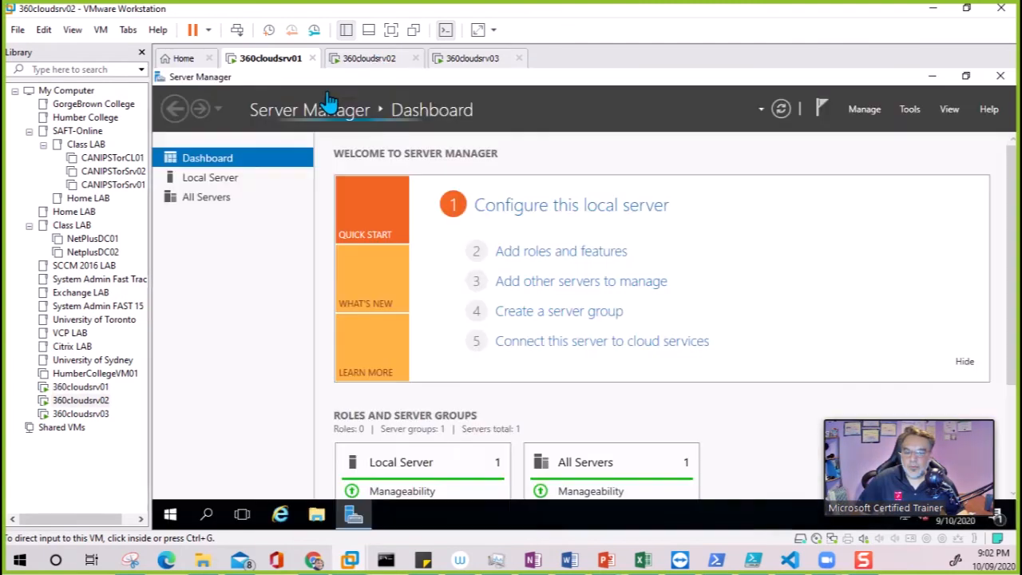
click(216, 177)
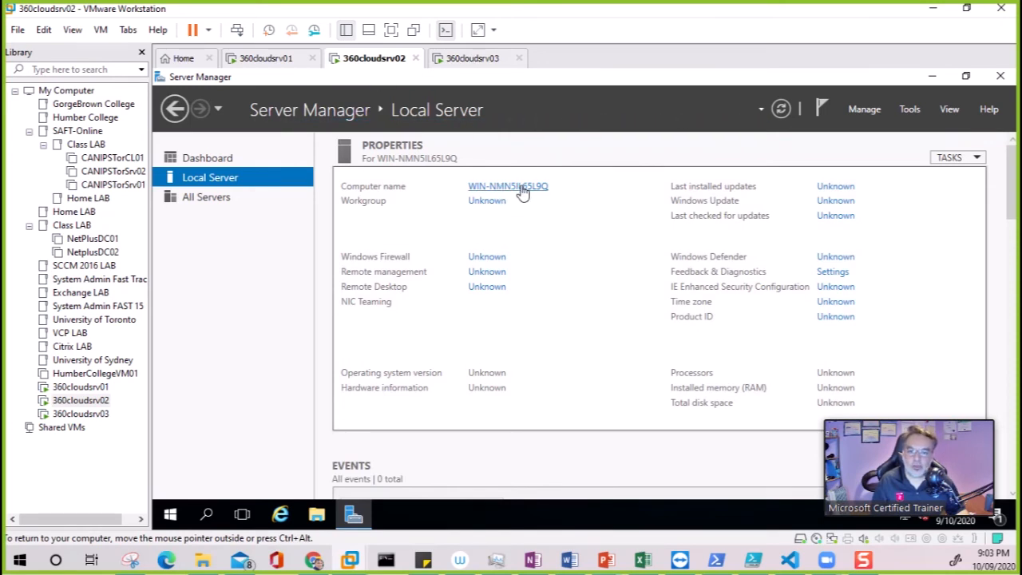
- Show Local Server properties on each server, ending on 360cloudsrv01 (WIN-E4TVC64UUSV, WORKGROUP)
click(471, 60)
click(287, 63)
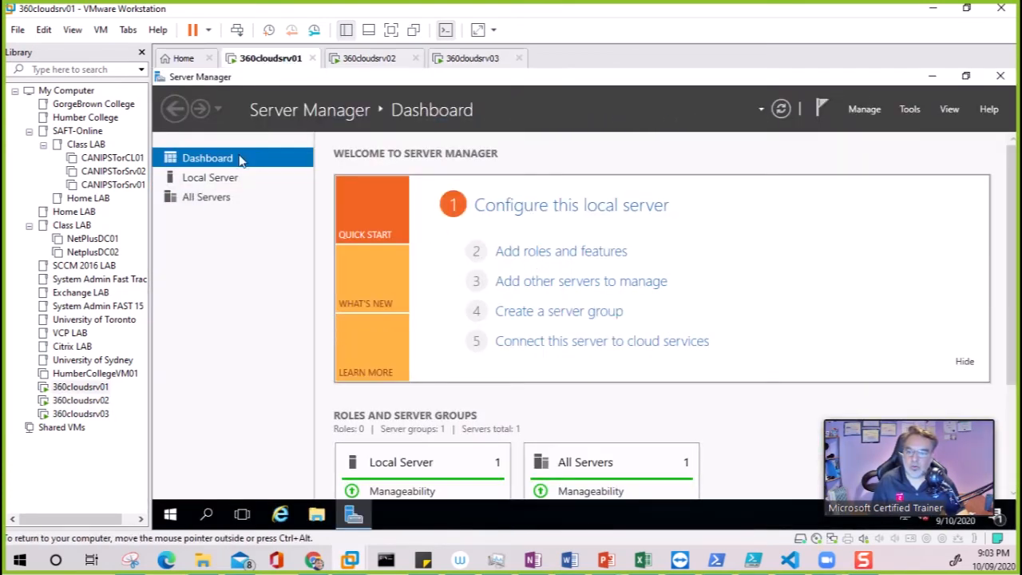
click(216, 183)
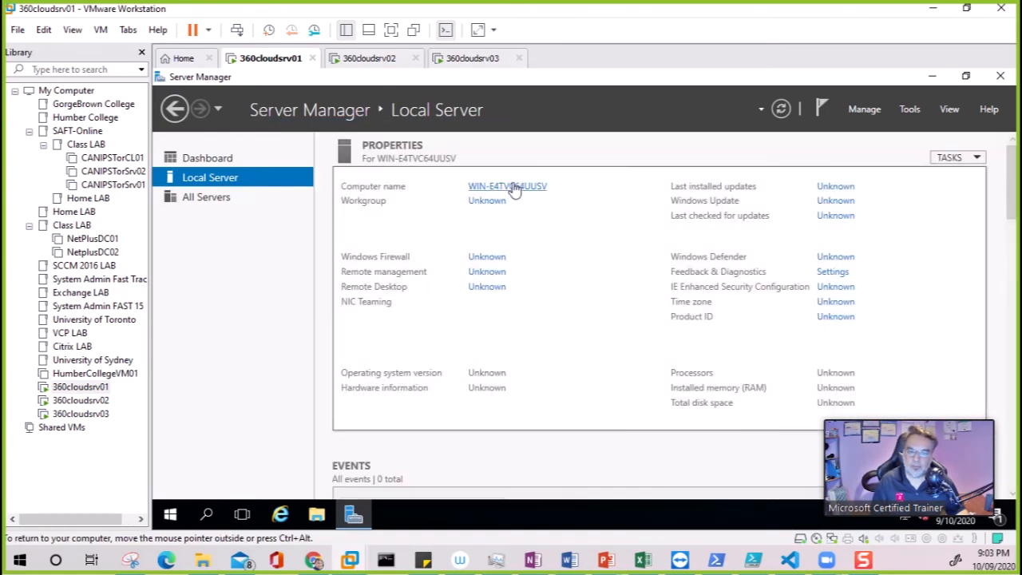
click(377, 62)
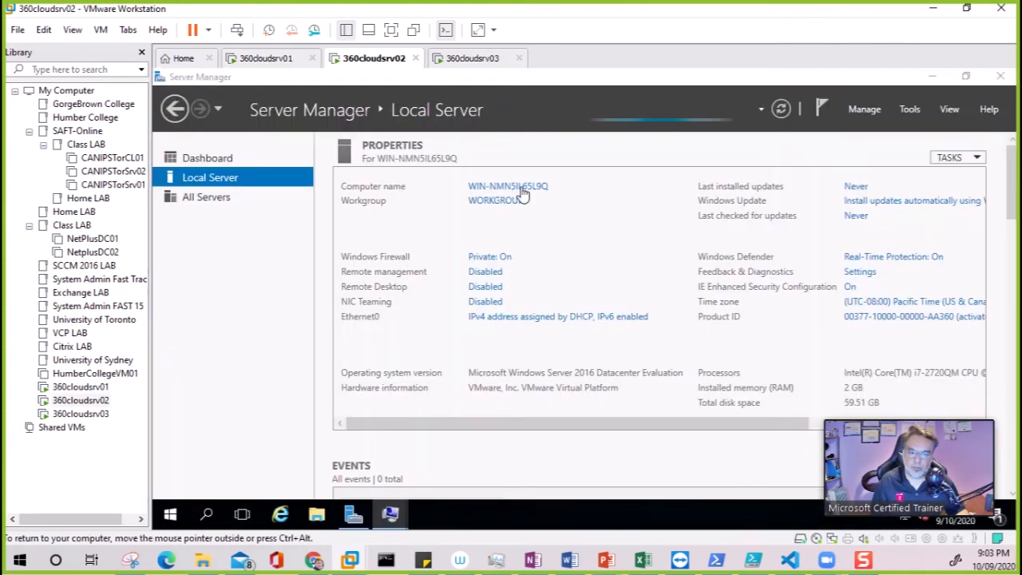
click(493, 62)
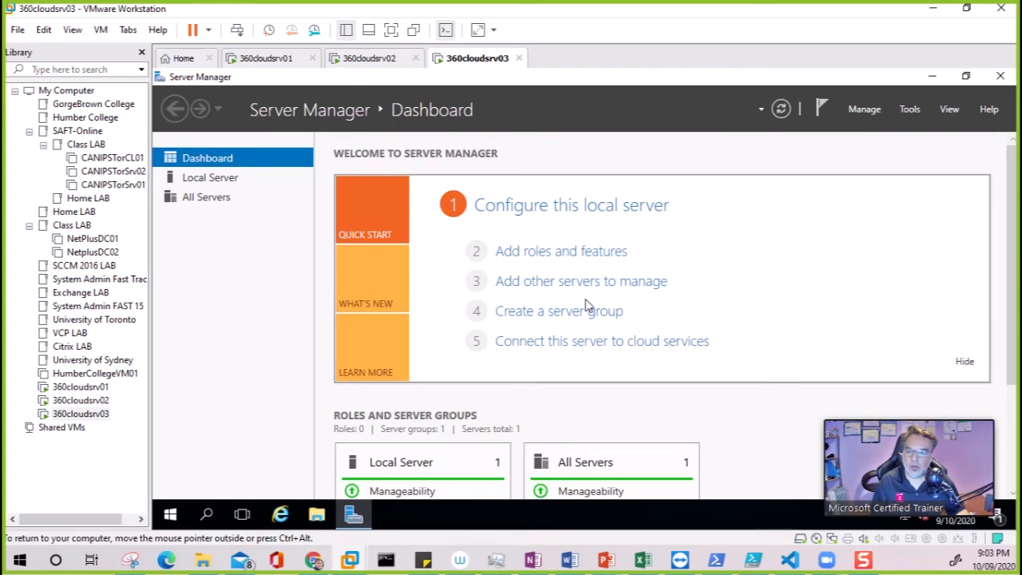
click(222, 178)
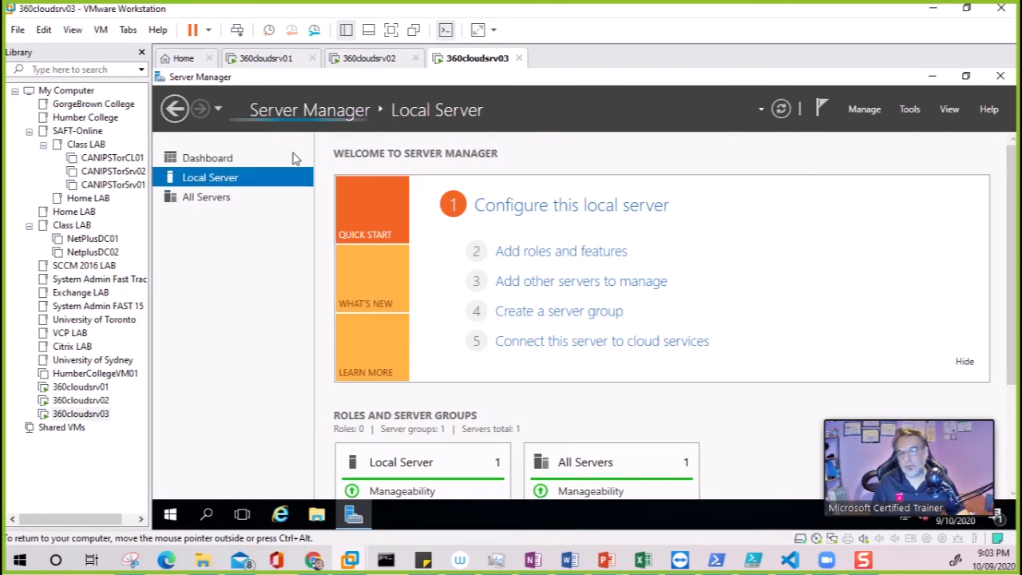
click(270, 58)
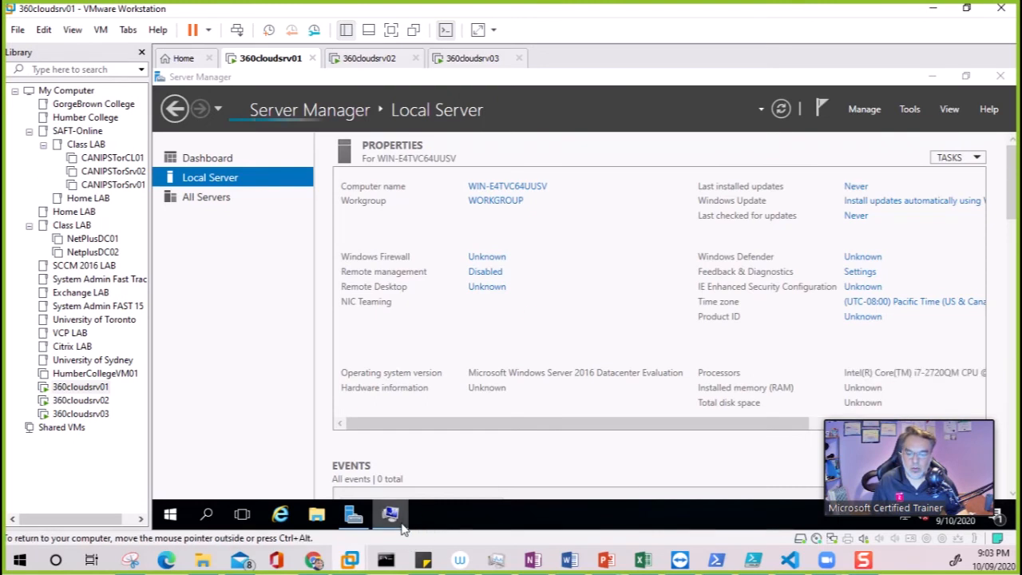
- Change the first server's computer name to 360cloudsrv01 in System Properties
mouse_move(404, 529)
click(405, 467)
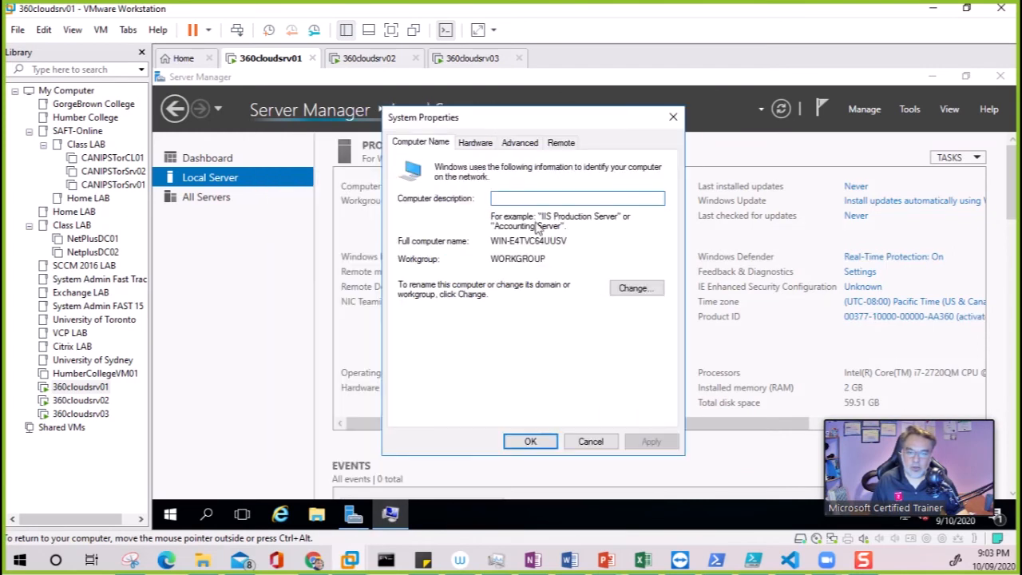
click(636, 288)
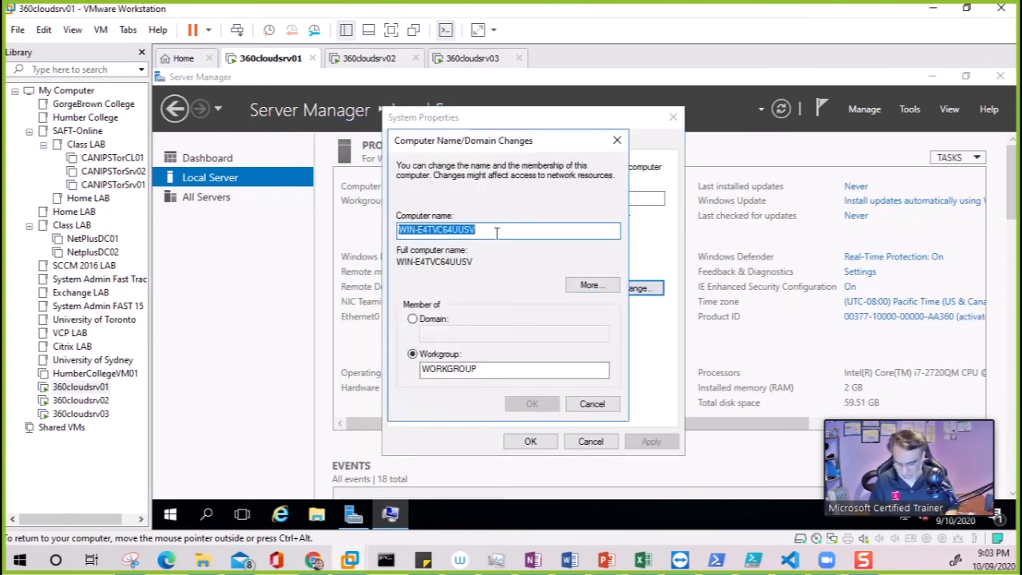
text(360cloudsrv)
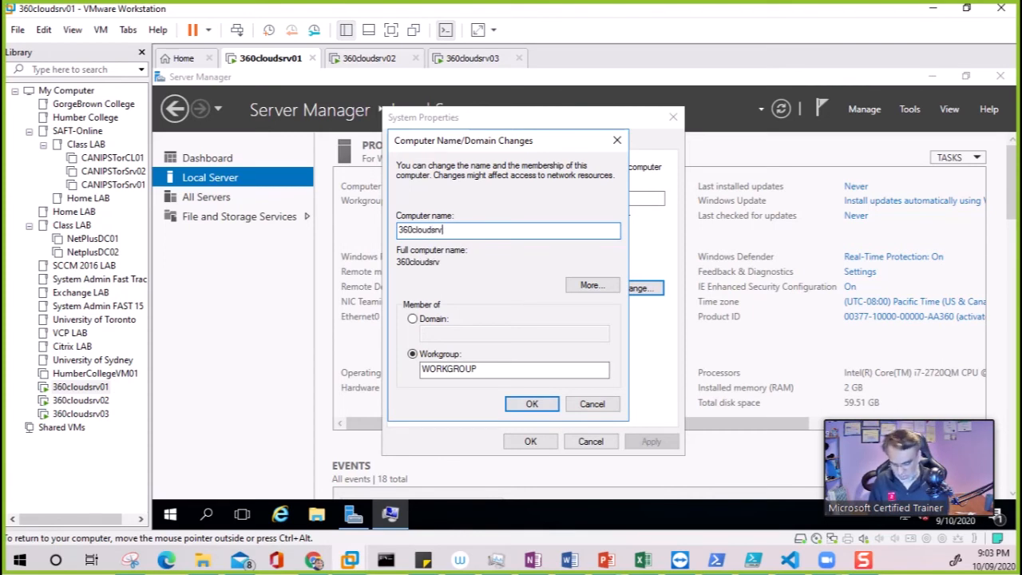
key(ctrl+a)
key(ctrl+c)
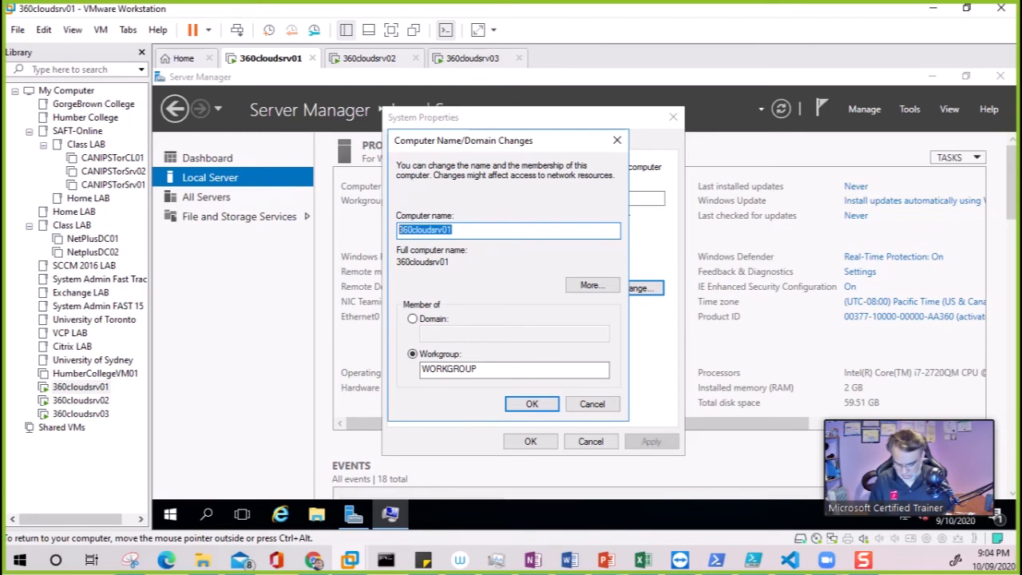
click(532, 405)
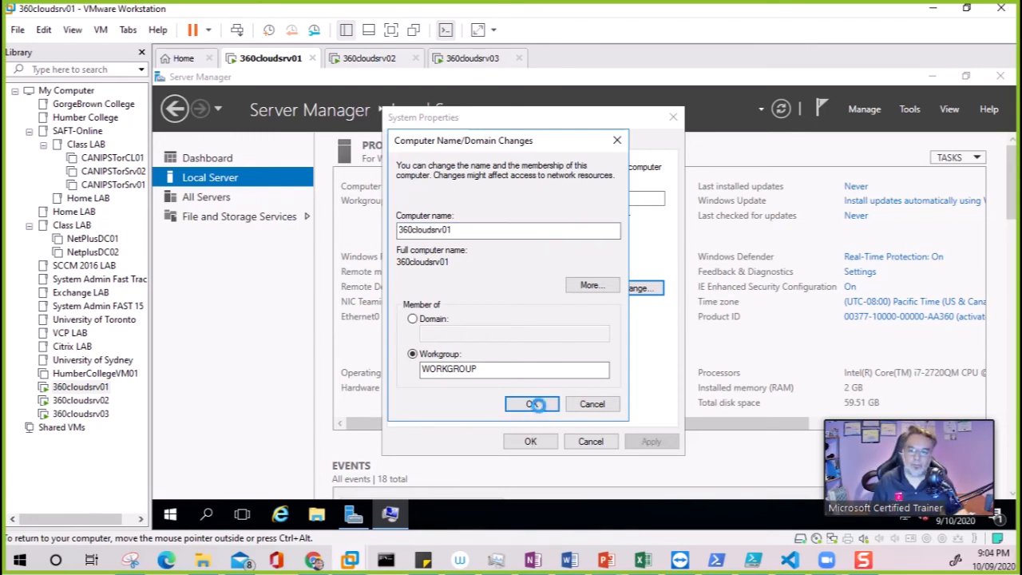
- Rename the other two servers to 360cloudsrv02 and 360cloudsrv03
click(369, 58)
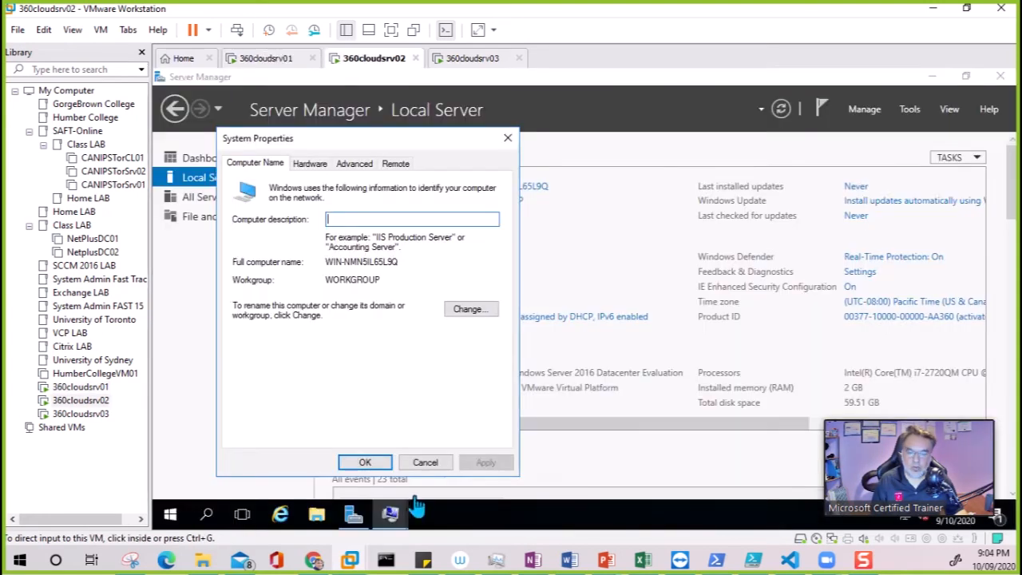
click(470, 311)
key(ctrl+v)
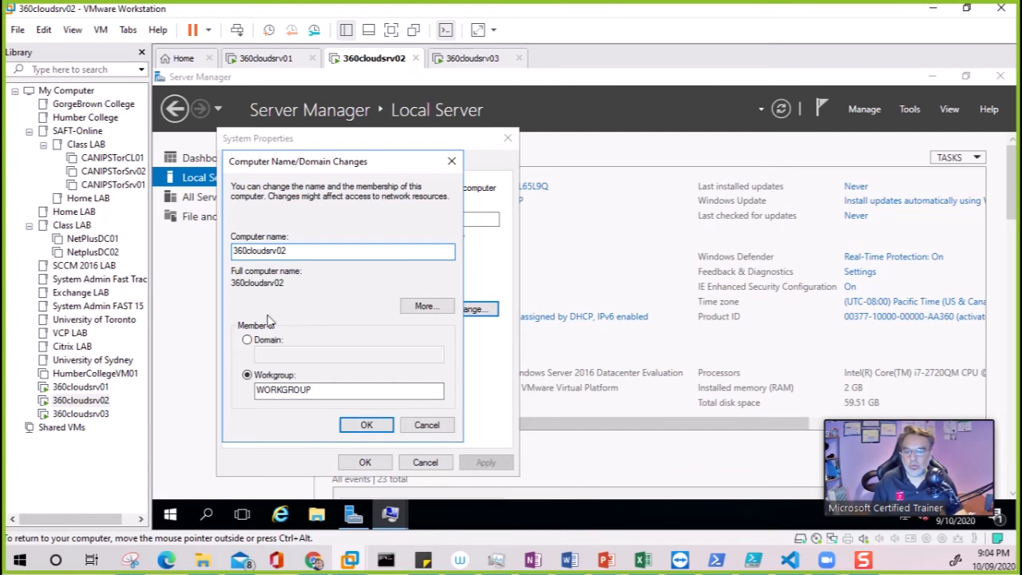
click(471, 59)
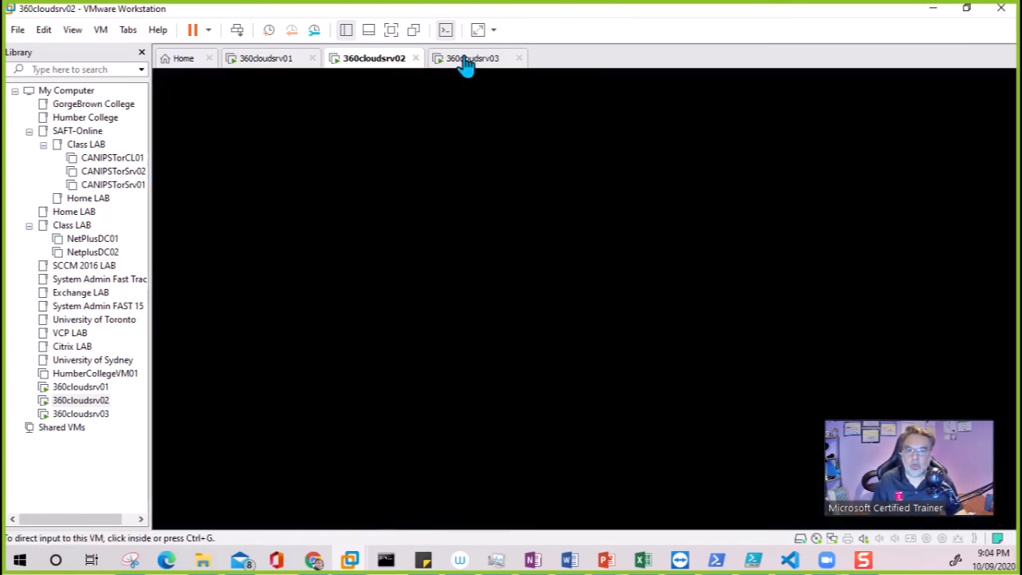
click(495, 186)
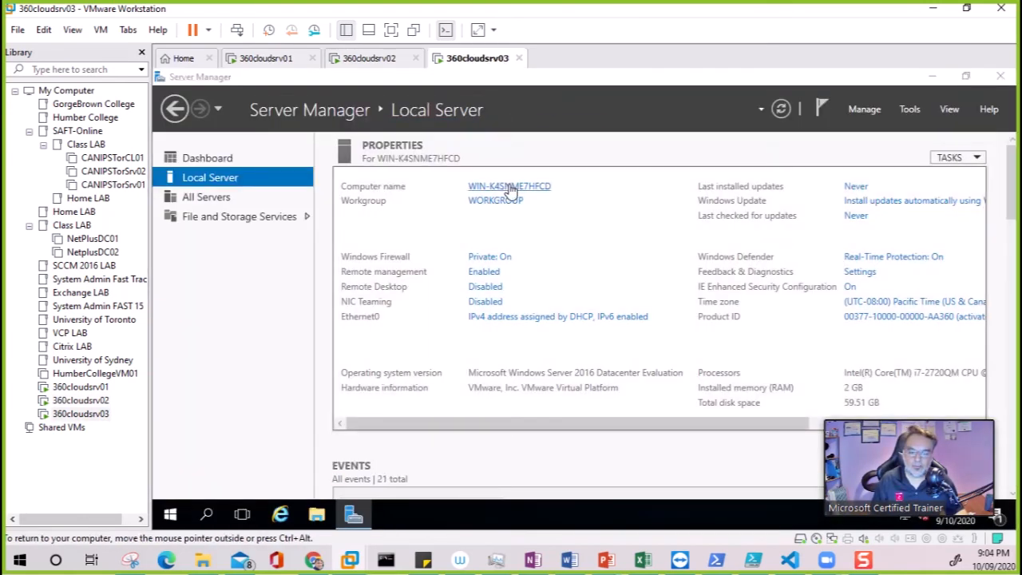
click(471, 309)
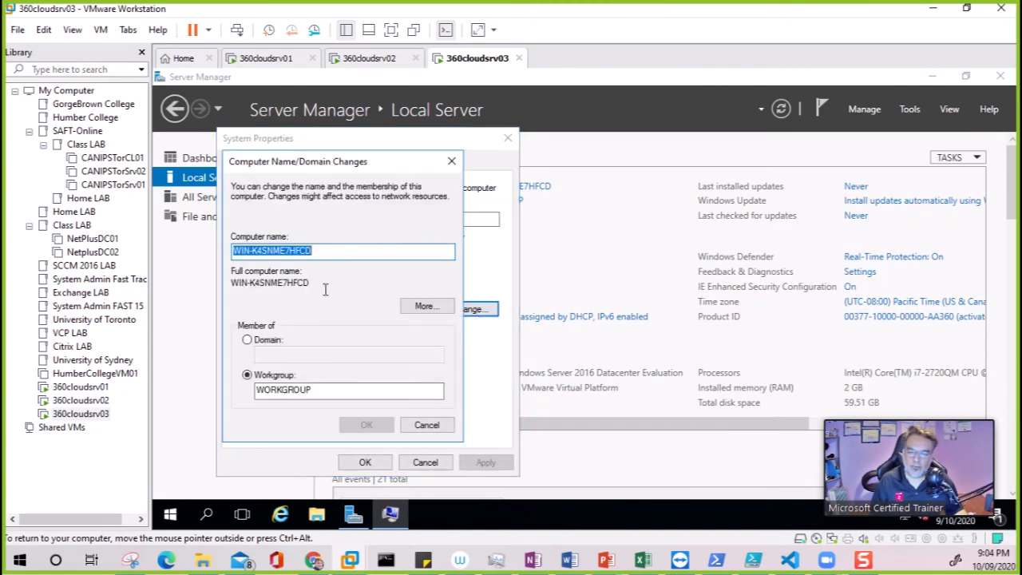
key(ctrl+v)
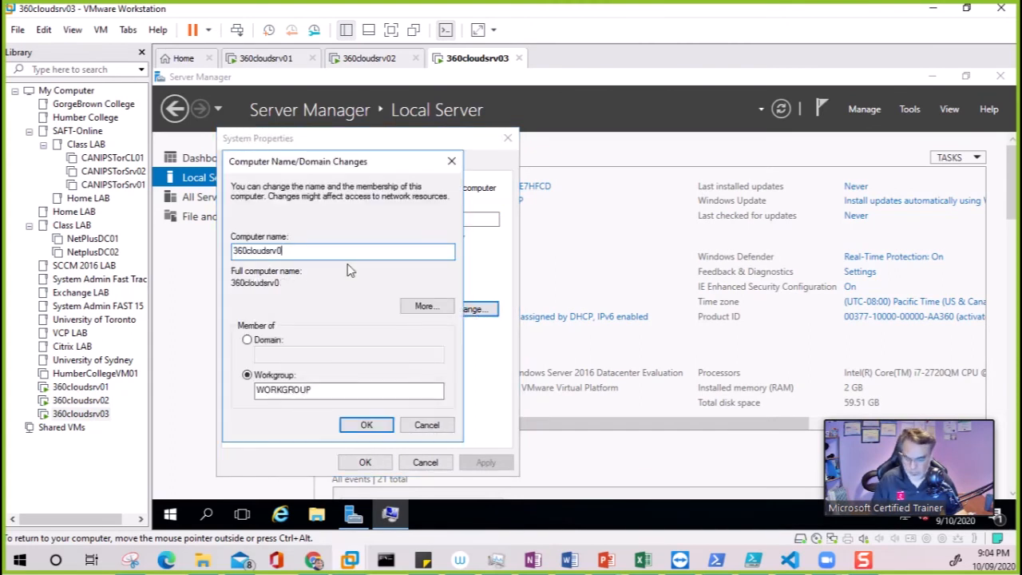
text(3)
click(367, 425)
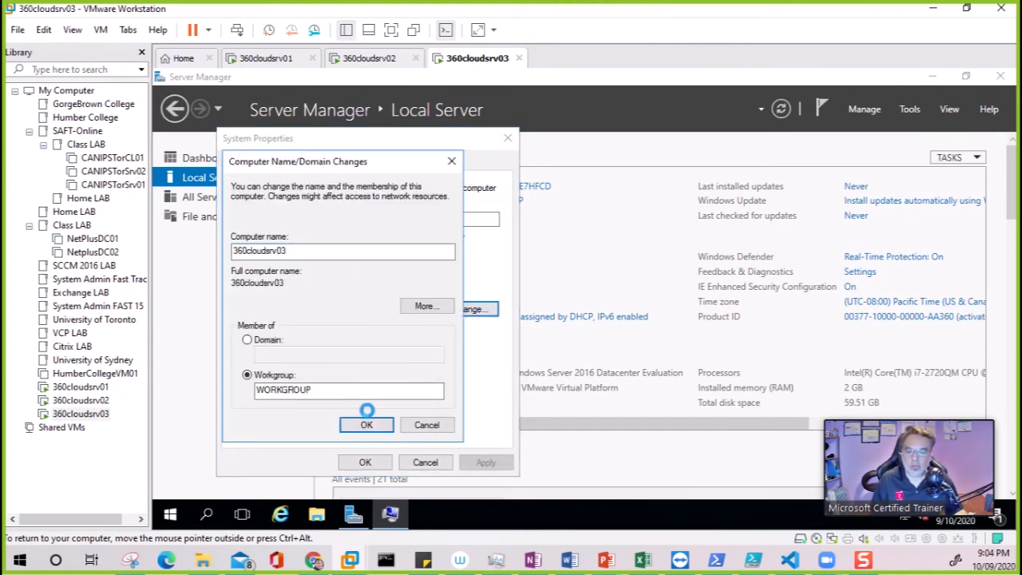
click(275, 58)
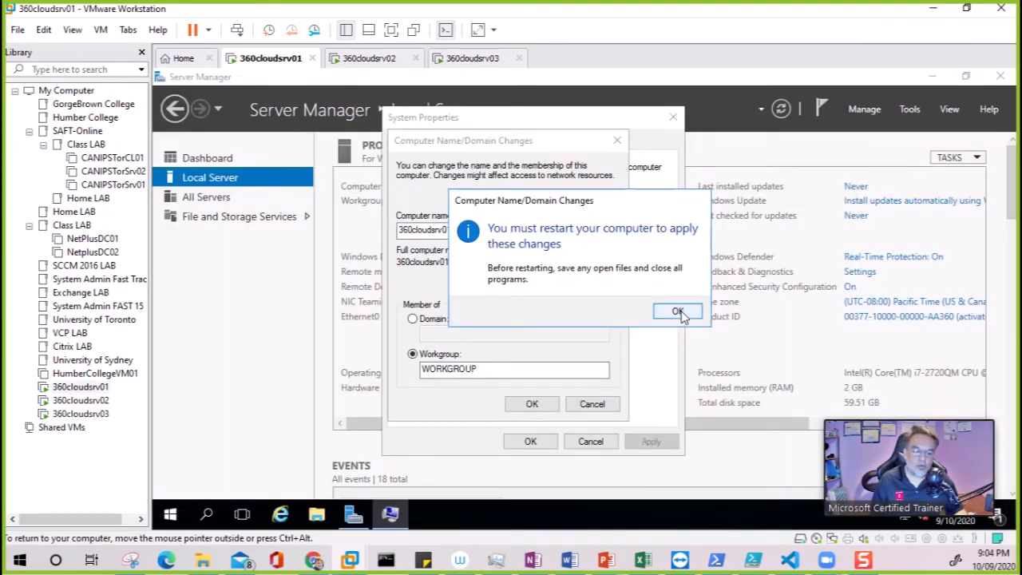
- Accept the rename on 360cloudsrv01, close System Properties, and choose Restart Later
click(677, 311)
click(530, 441)
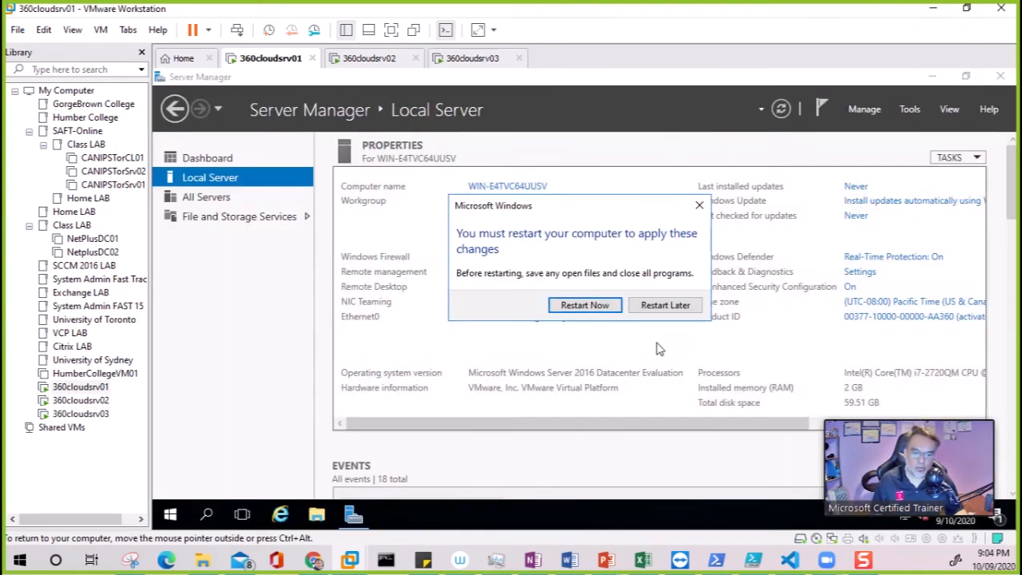
click(665, 305)
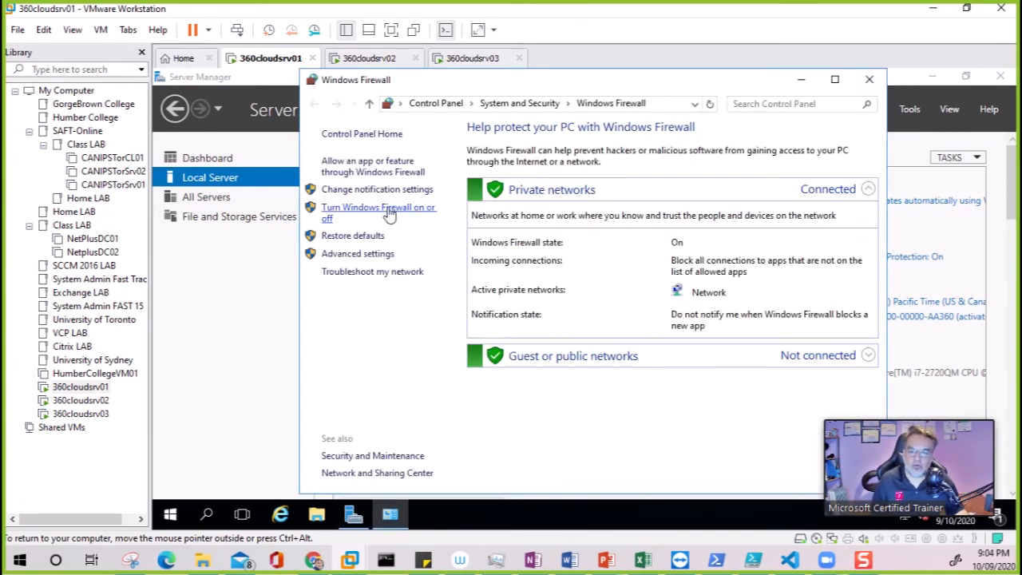
- Turn off Windows Firewall for private and public networks on 360cloudsrv01
click(386, 207)
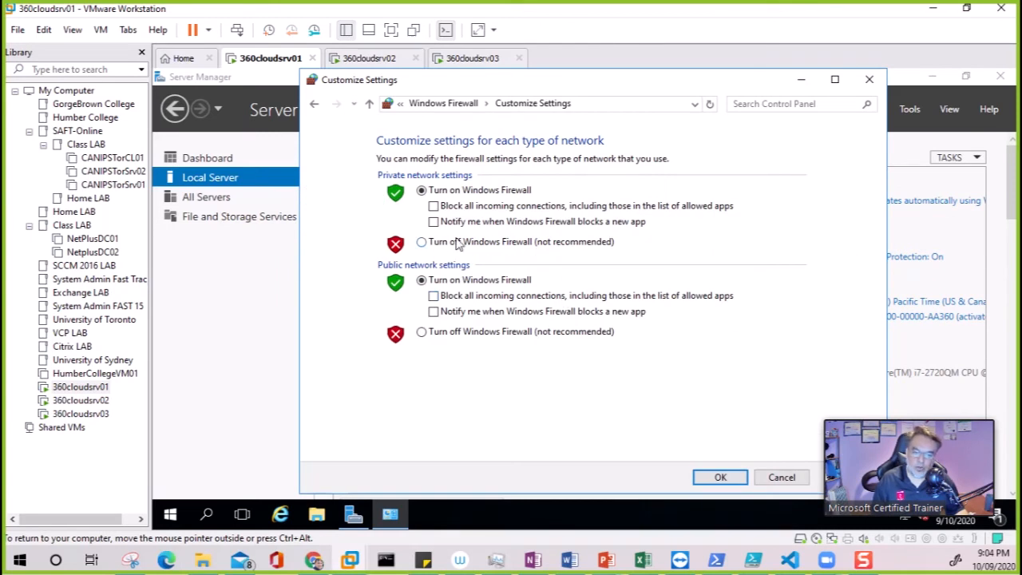
click(458, 243)
click(452, 336)
click(717, 478)
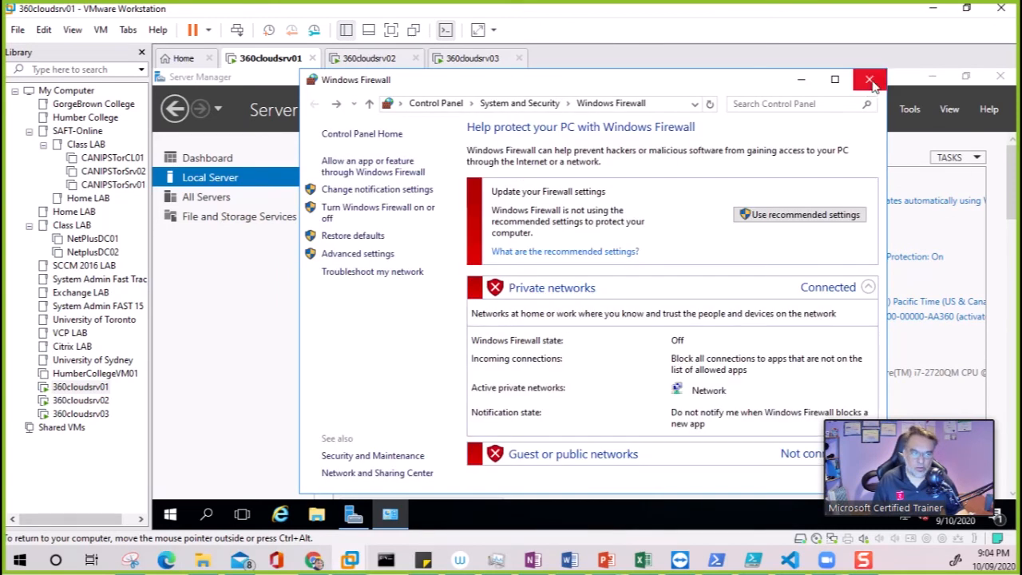
click(869, 79)
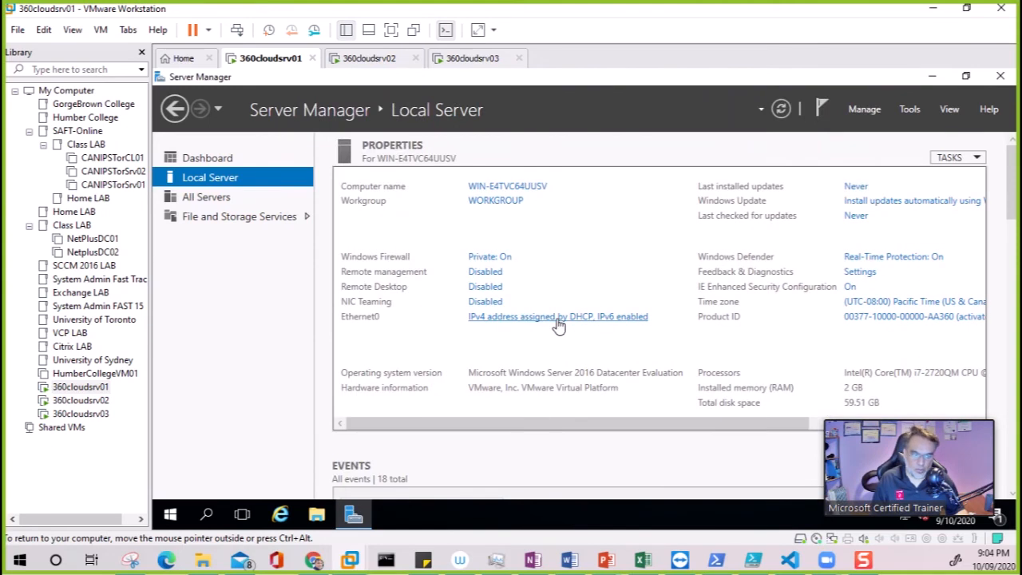
- Turn IE Enhanced Security Configuration off for Administrators and Users on 360cloudsrv01
click(850, 287)
click(499, 271)
click(490, 359)
click(646, 431)
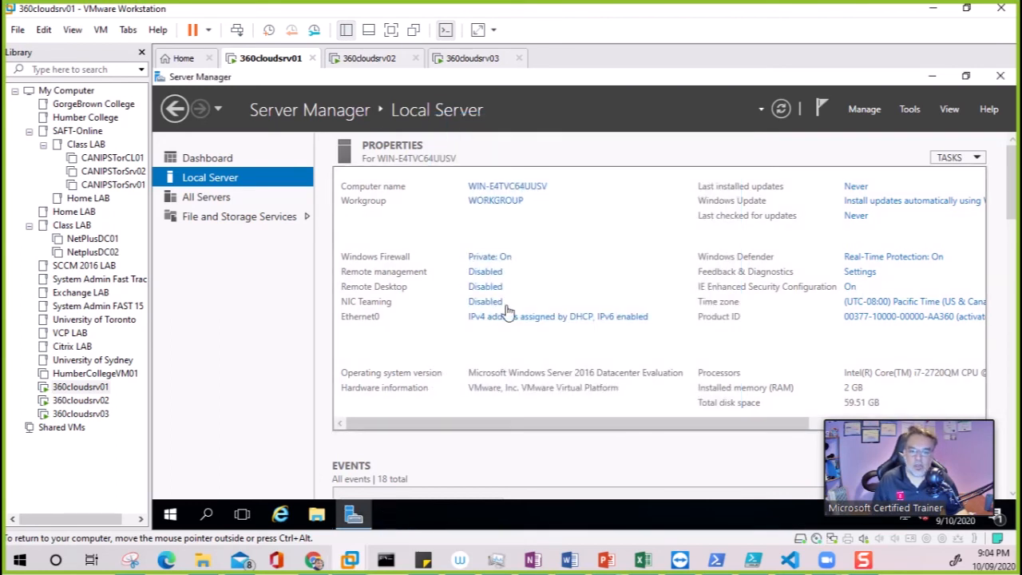
- Disable IPv6 on Ethernet0 and set static IPv4 192.168.10.10, mask 255.255.255.0
click(540, 320)
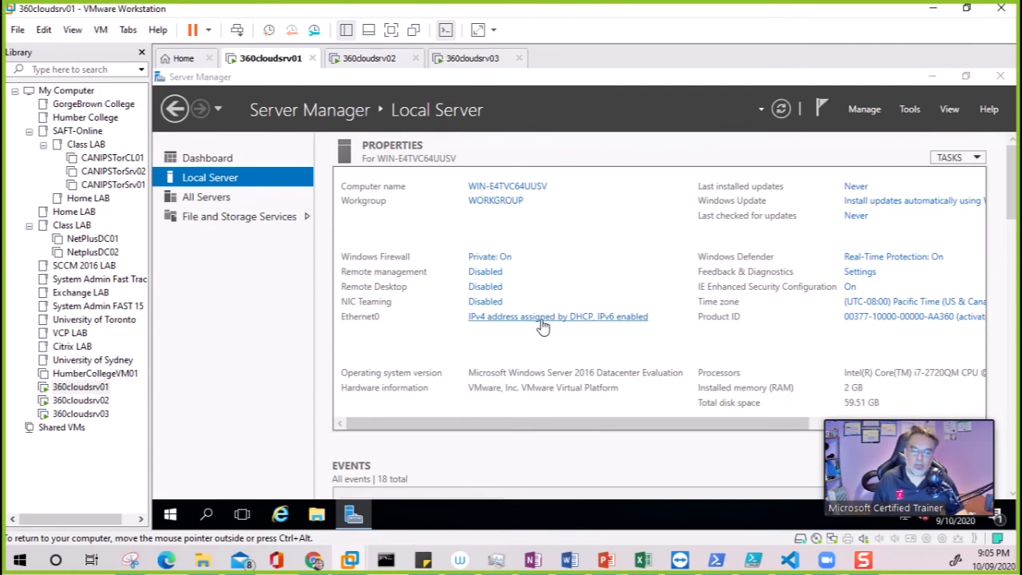
double_click(383, 166)
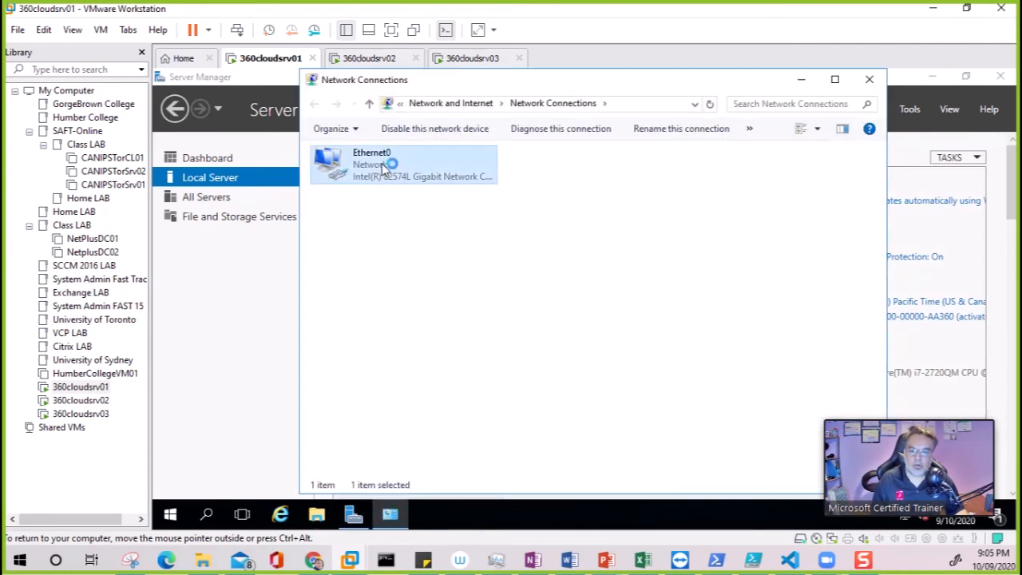
click(497, 415)
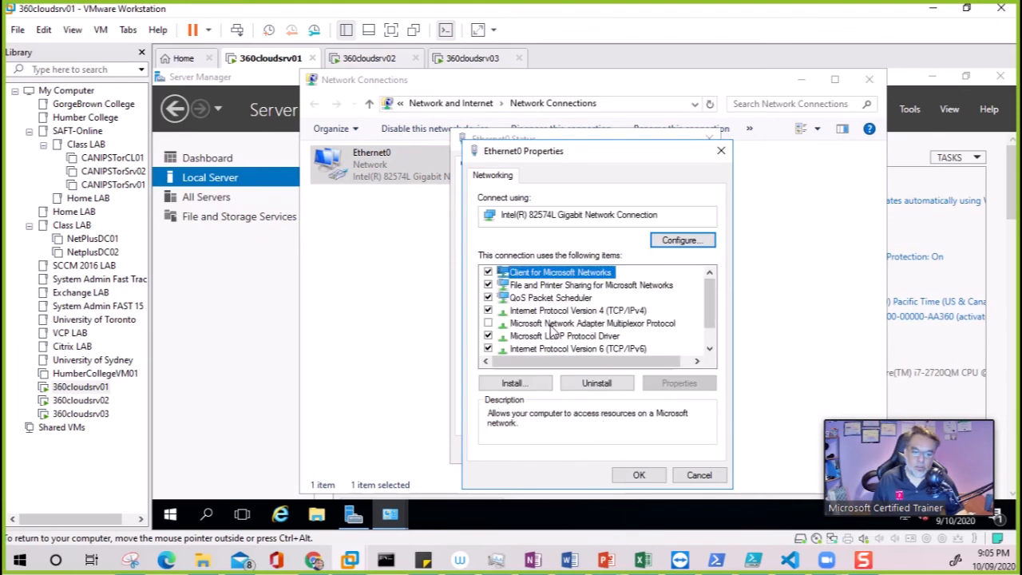
click(489, 349)
double_click(588, 311)
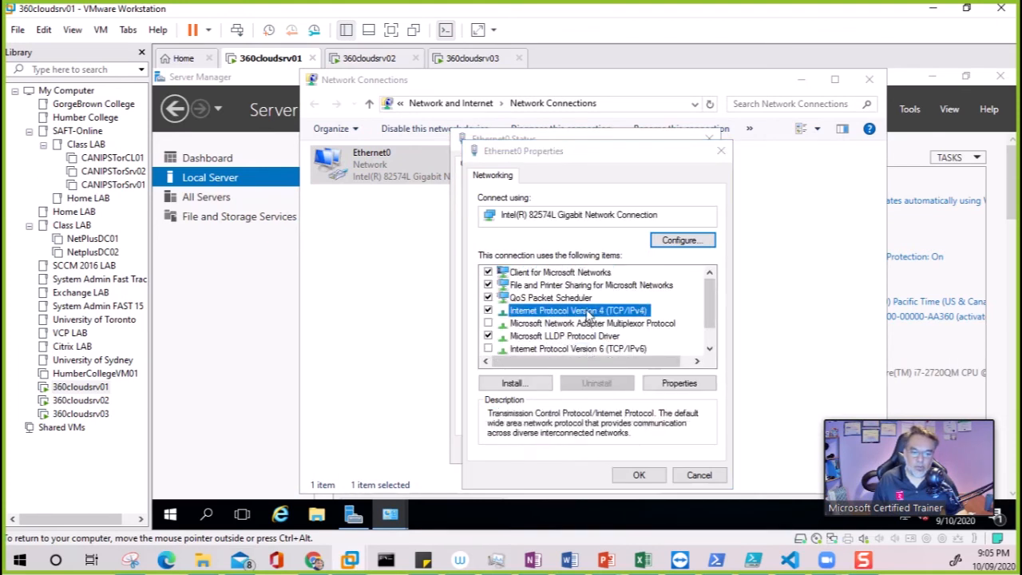
click(608, 270)
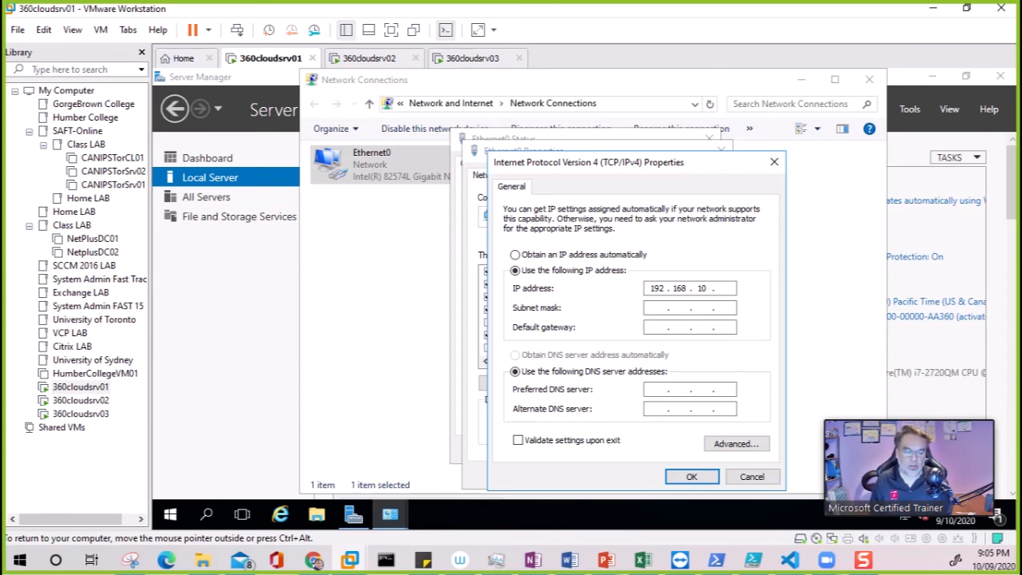
key(Tab)
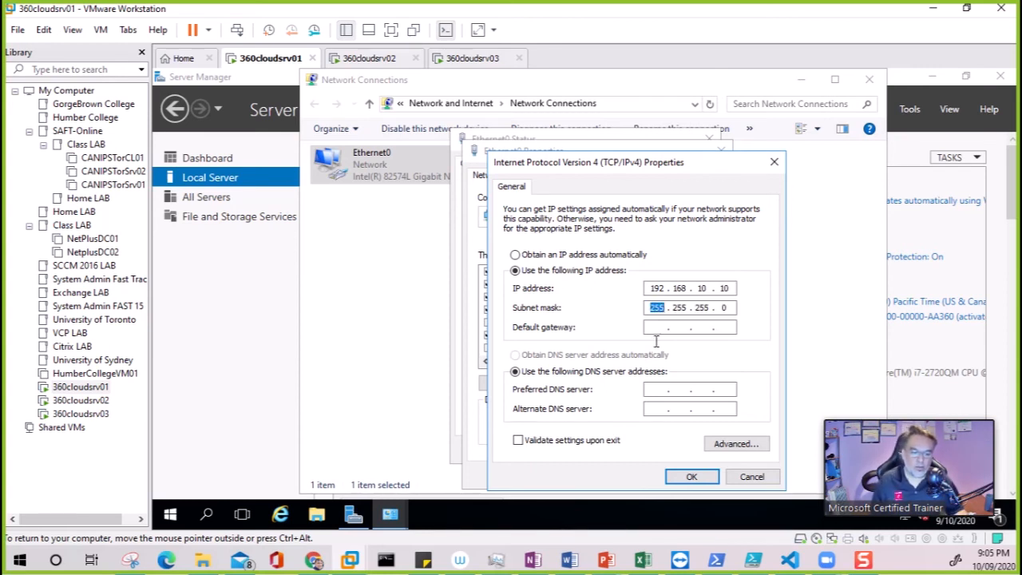
click(693, 477)
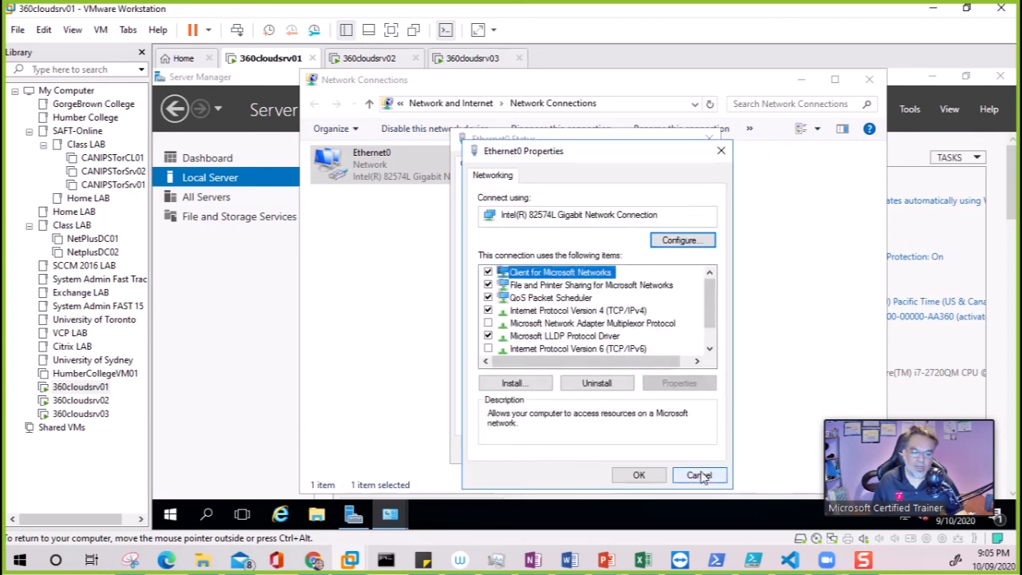
click(641, 477)
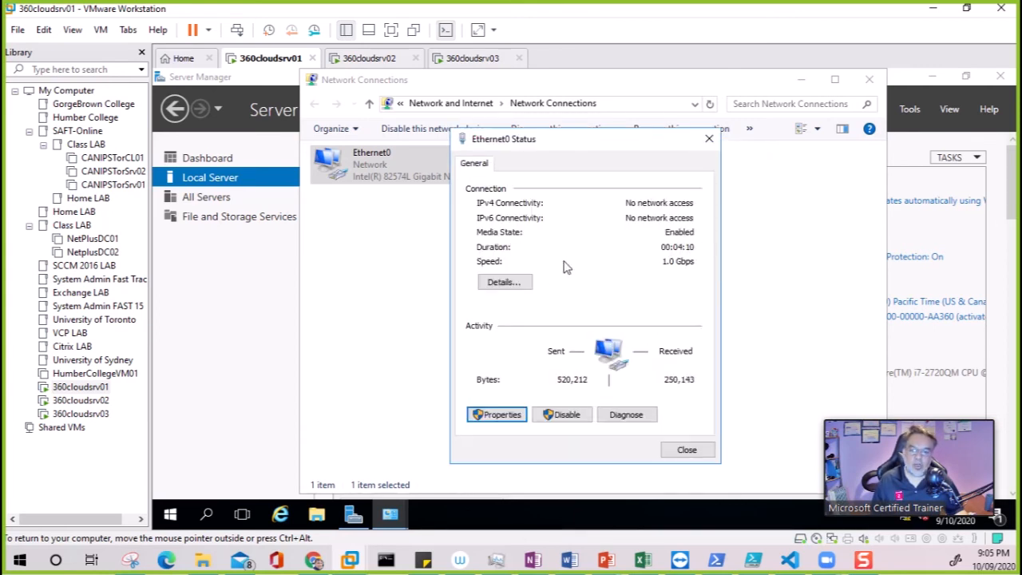
click(687, 451)
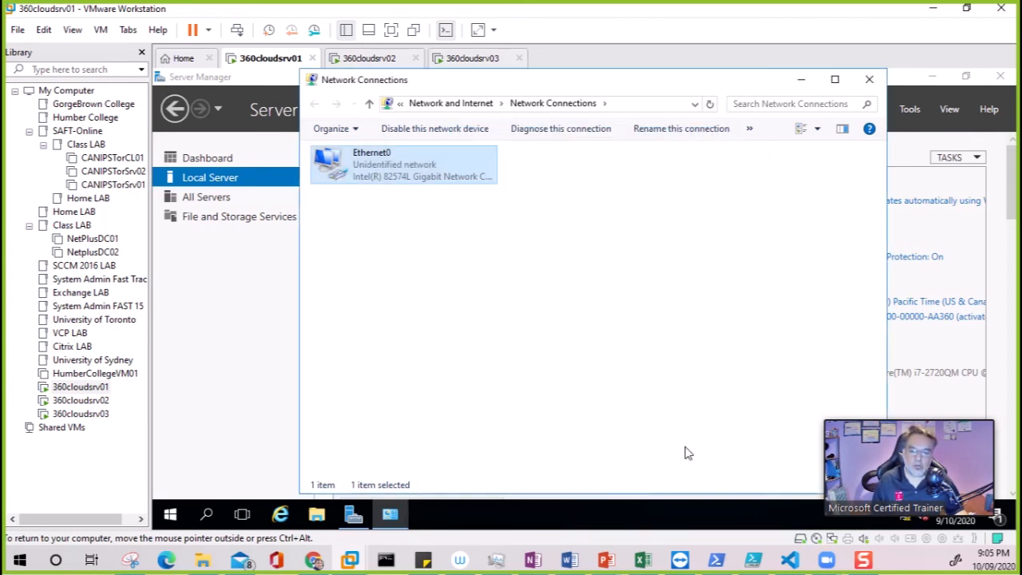
click(877, 83)
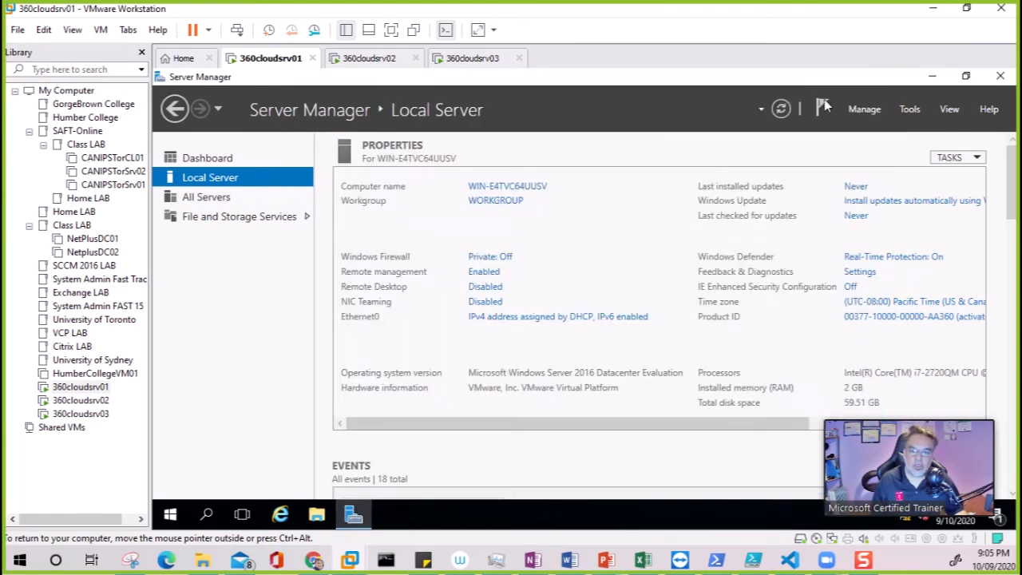
- Restart 360cloudsrv01 with reason Operating System: Recovery (Unplanned)
click(171, 514)
click(171, 482)
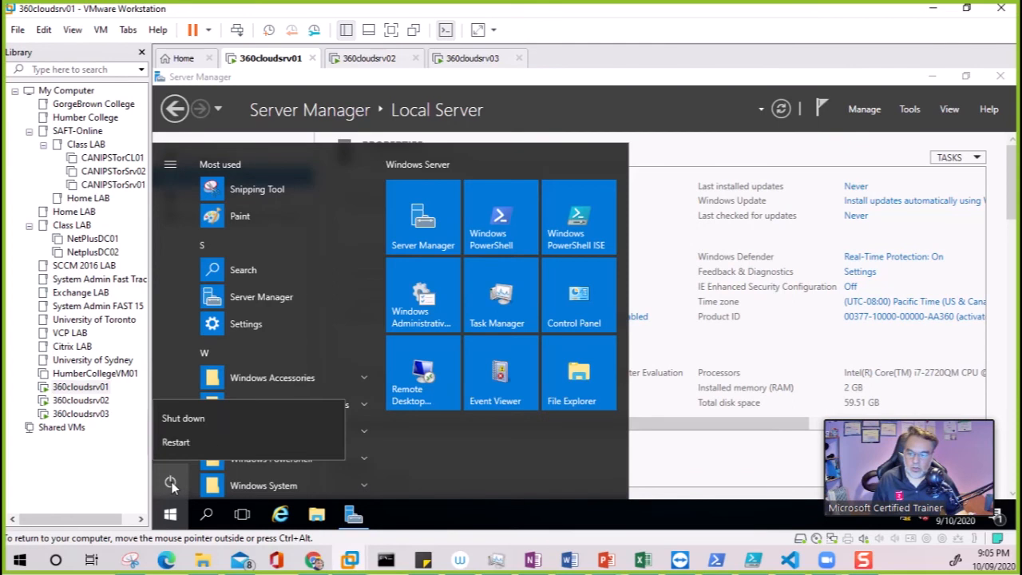
click(198, 444)
click(245, 408)
click(254, 427)
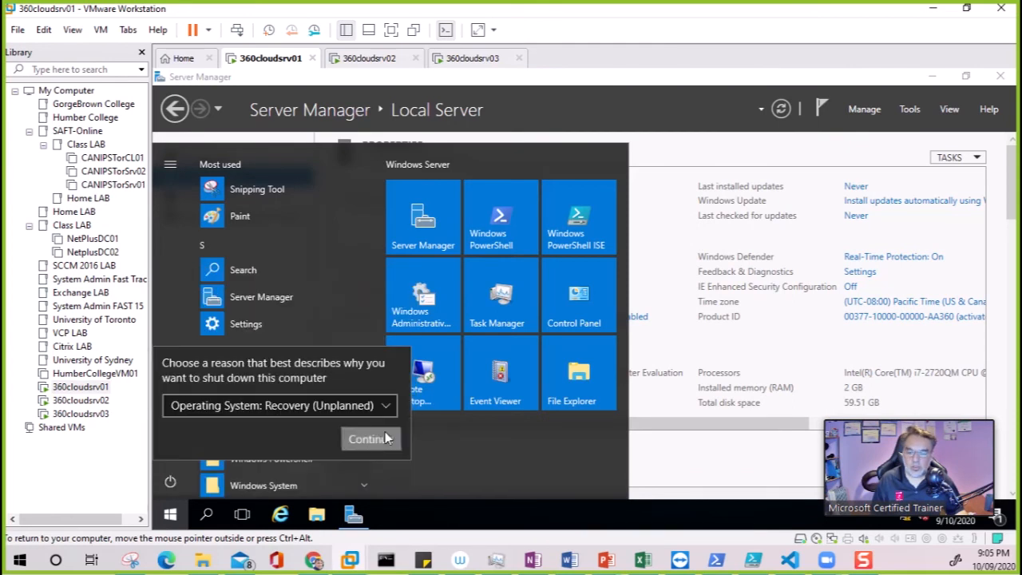
click(370, 439)
- Accept 360cloudsrv02's new name, close System Properties, and choose Restart Later
click(377, 59)
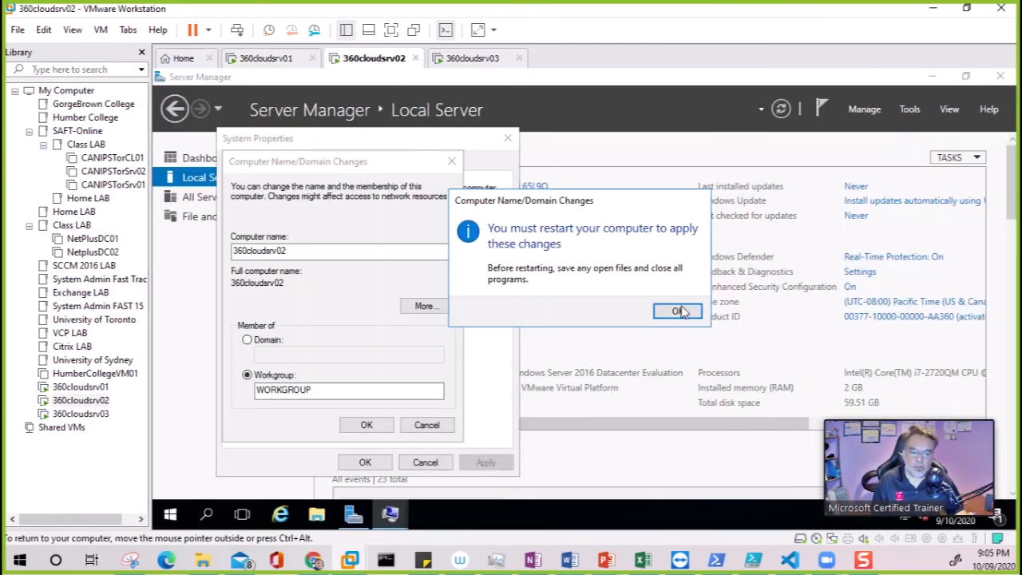
click(675, 310)
click(362, 463)
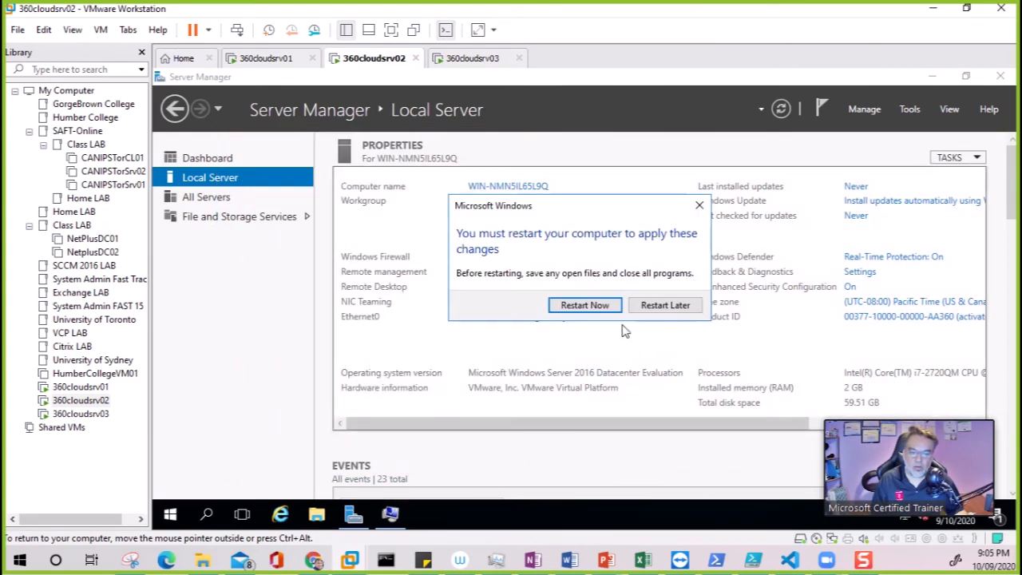
click(664, 305)
- Set Windows Firewall to Off for Private and Public networks on 360cloudsrv02
click(503, 257)
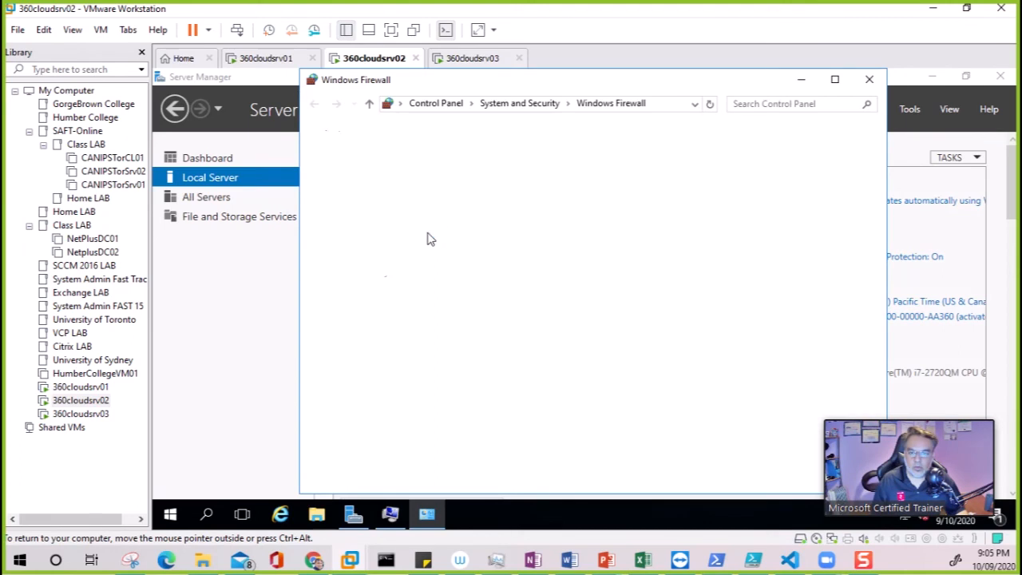
click(368, 211)
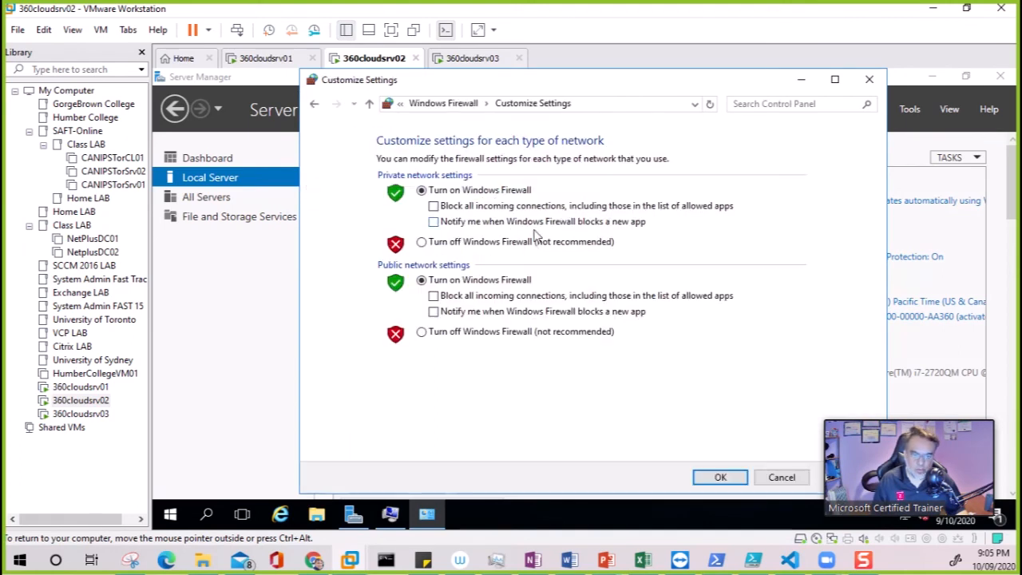
click(462, 242)
click(452, 332)
click(721, 478)
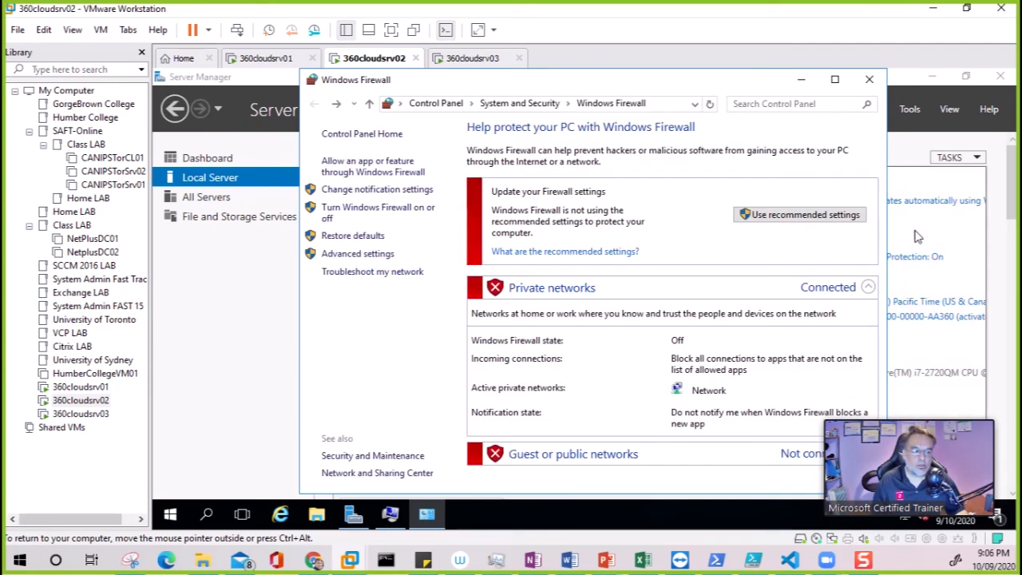
click(935, 261)
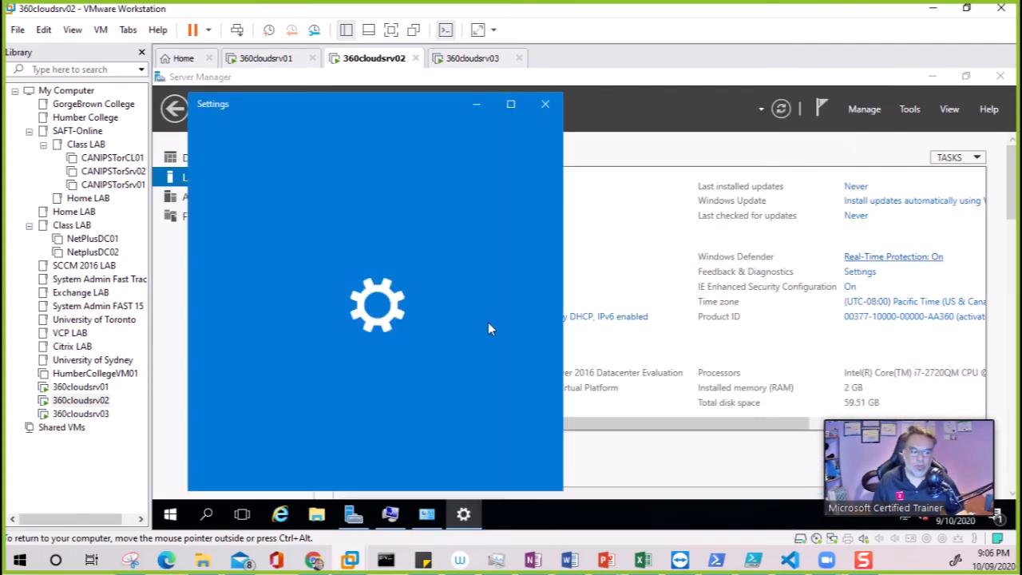
- Close Windows Defender settings and set IE ESC Off for Administrators and Users
click(546, 104)
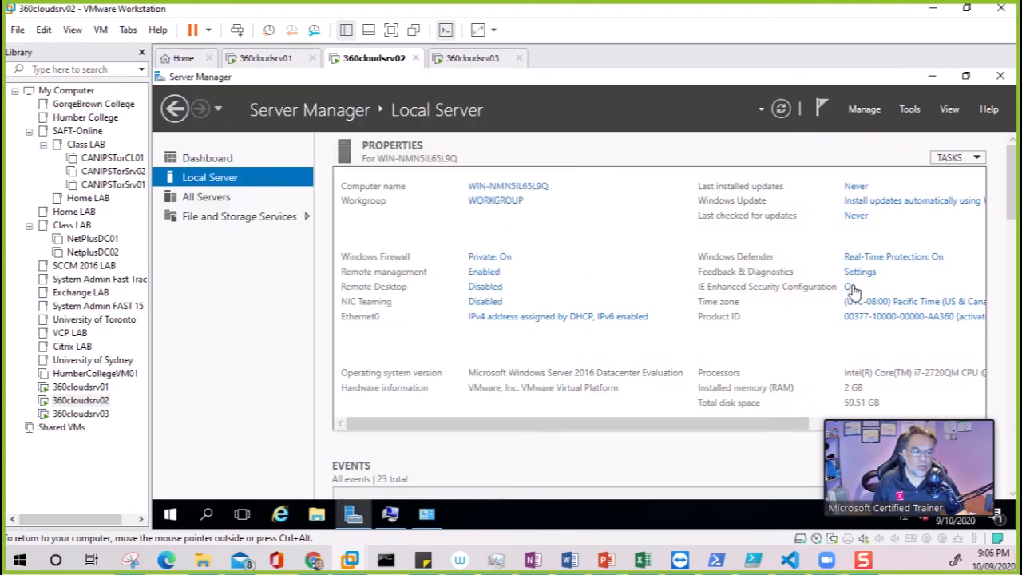
click(849, 286)
click(499, 272)
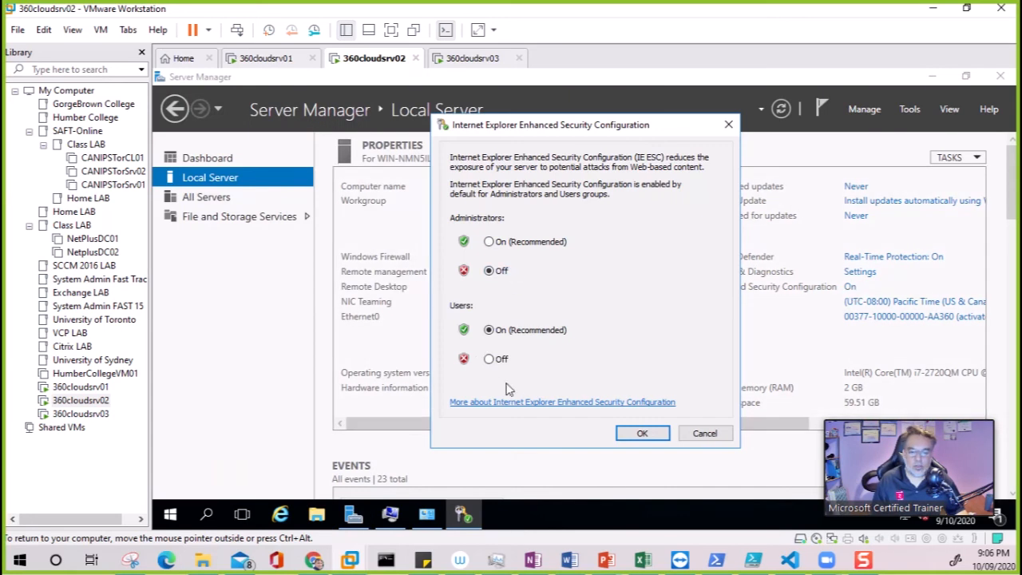
click(502, 361)
click(643, 433)
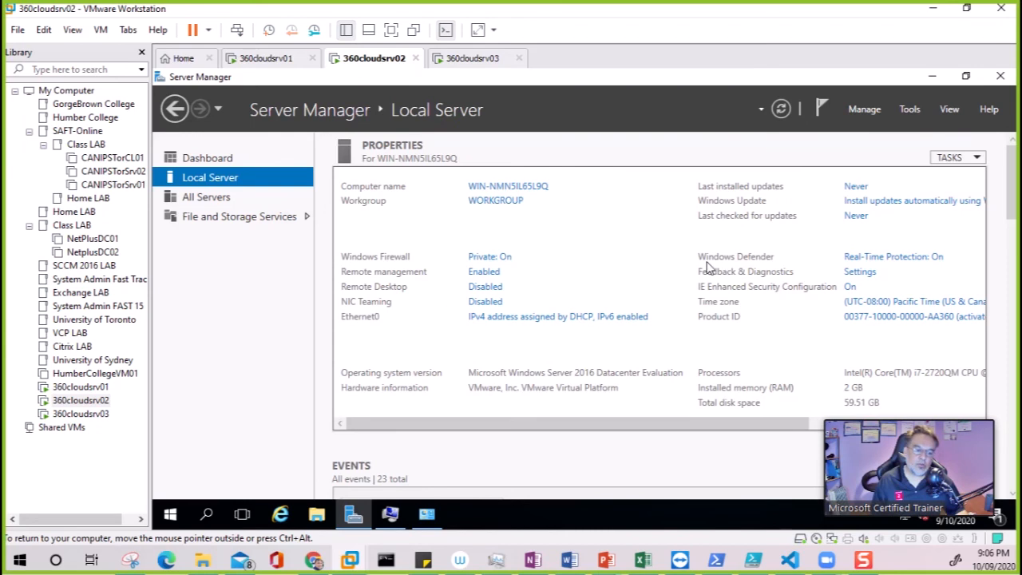
click(497, 320)
- On 360cloudsrv02's Ethernet0, disable IPv6 and set IPv4 to manual, entering 192.168.10.10
double_click(355, 164)
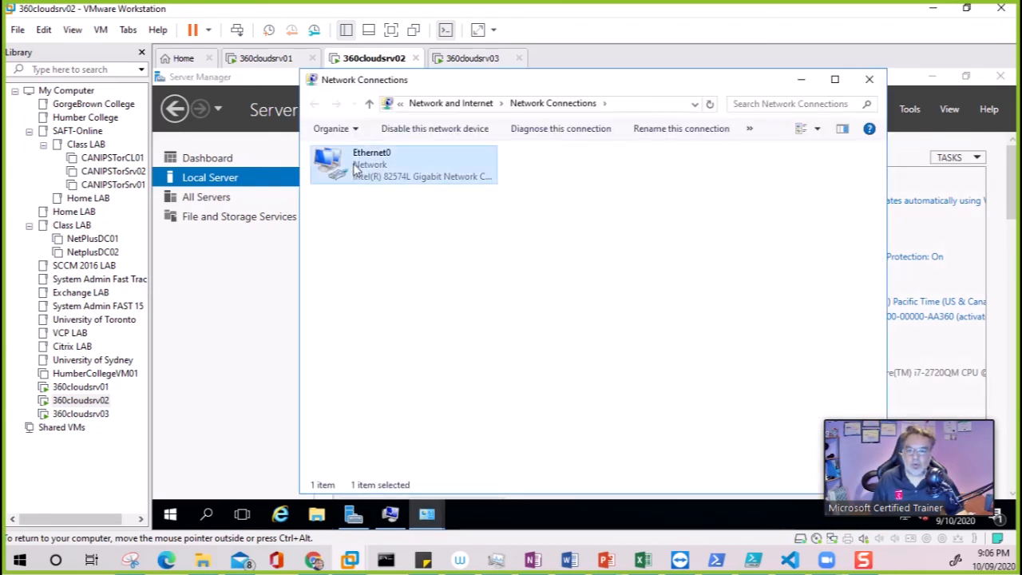
click(498, 416)
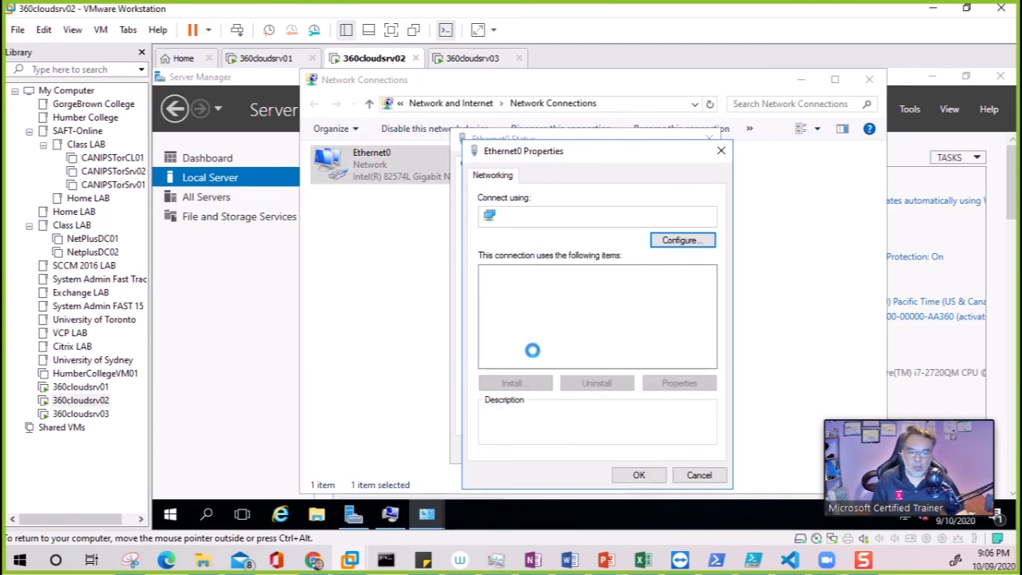
click(488, 349)
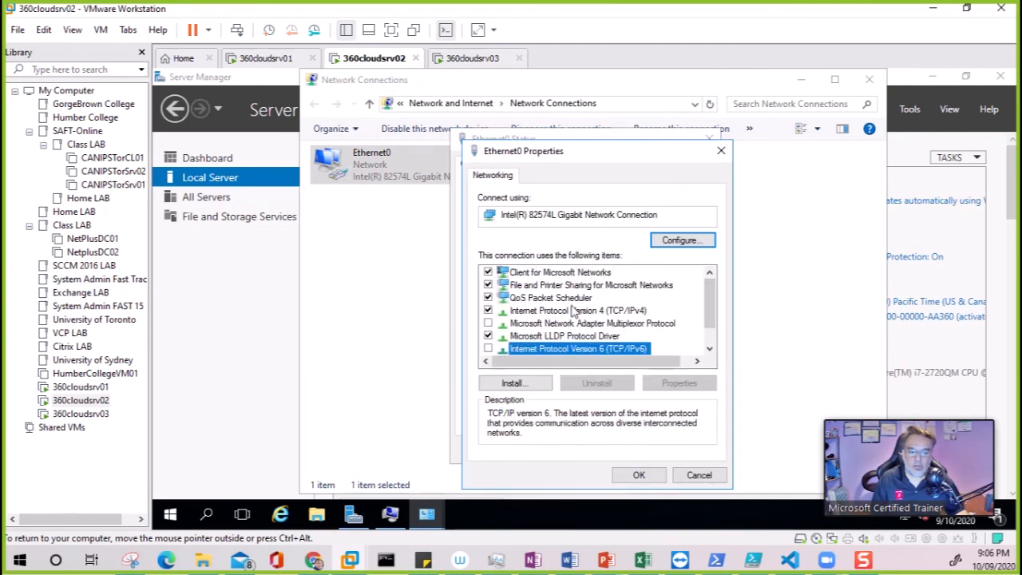
double_click(575, 310)
click(612, 274)
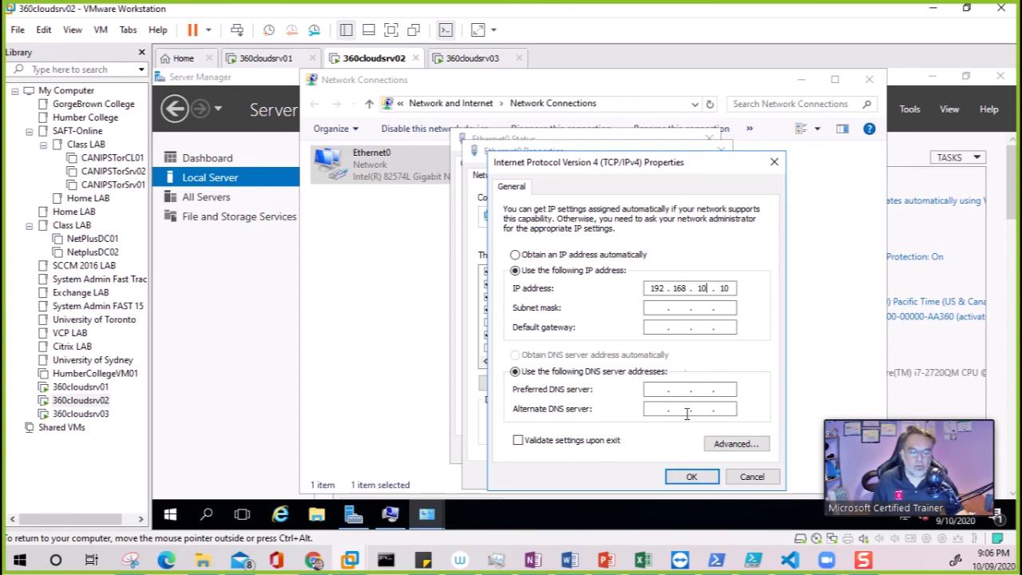
mouse_move(607, 560)
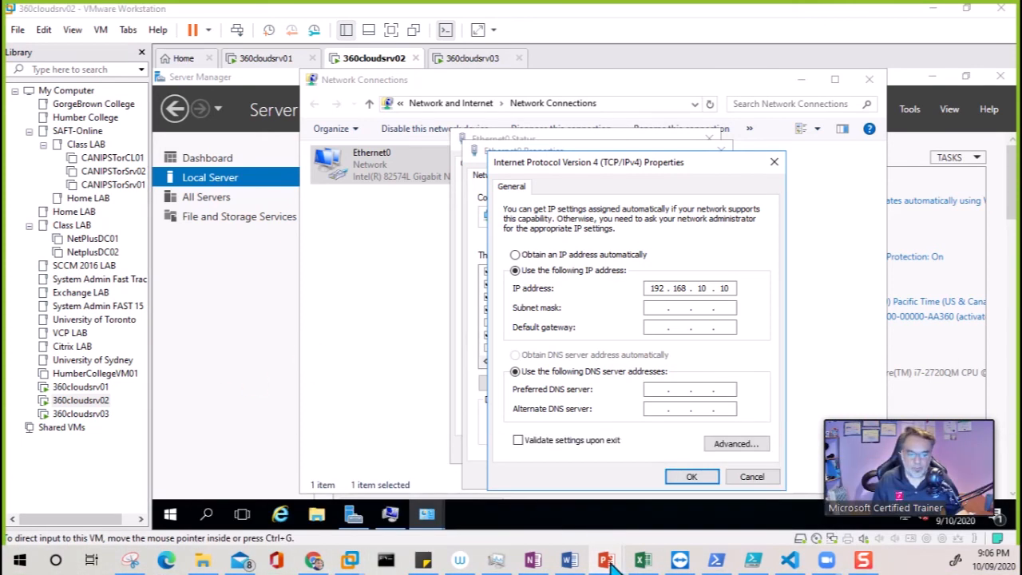
click(621, 511)
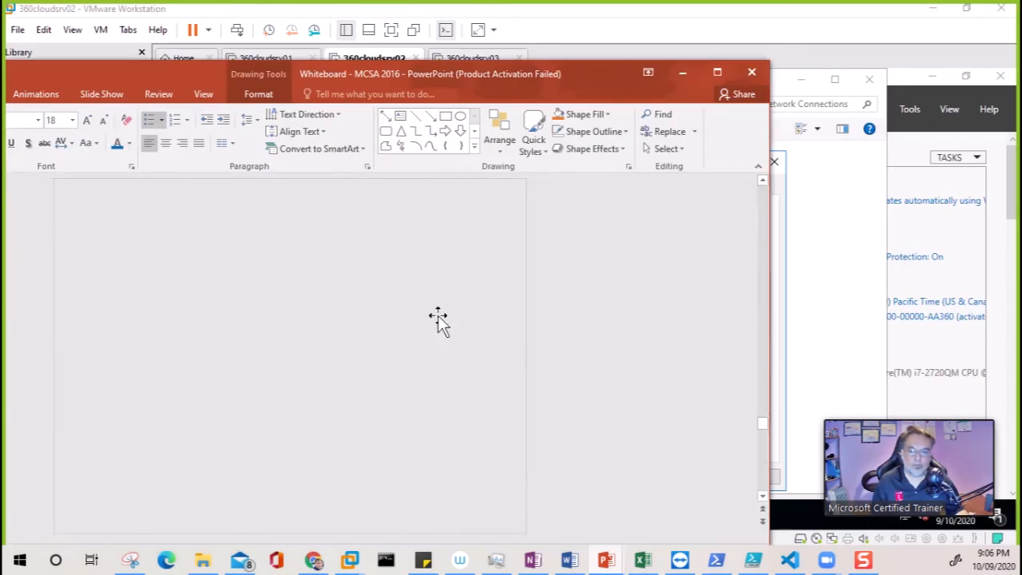
double_click(394, 76)
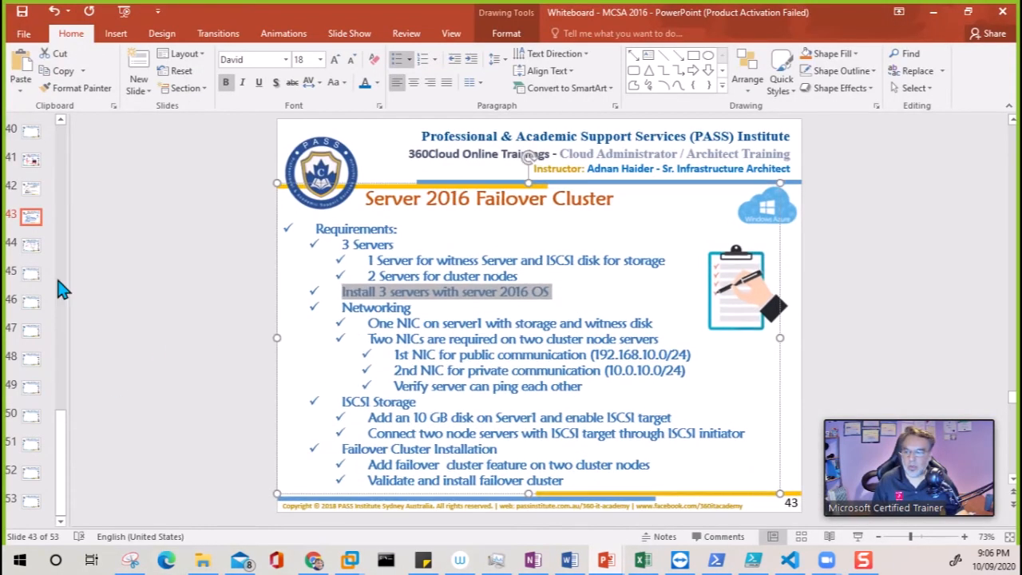
click(32, 244)
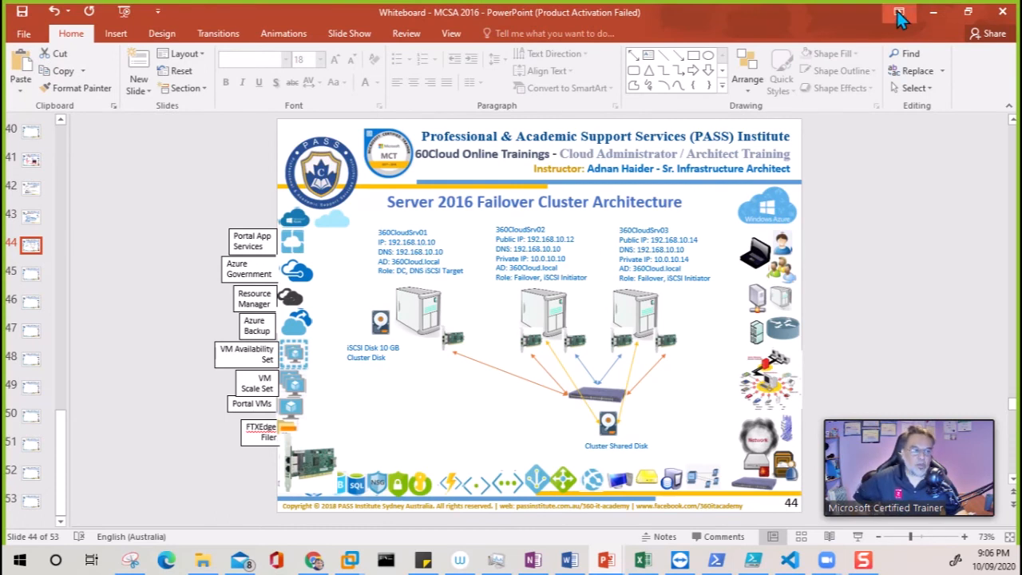
click(933, 11)
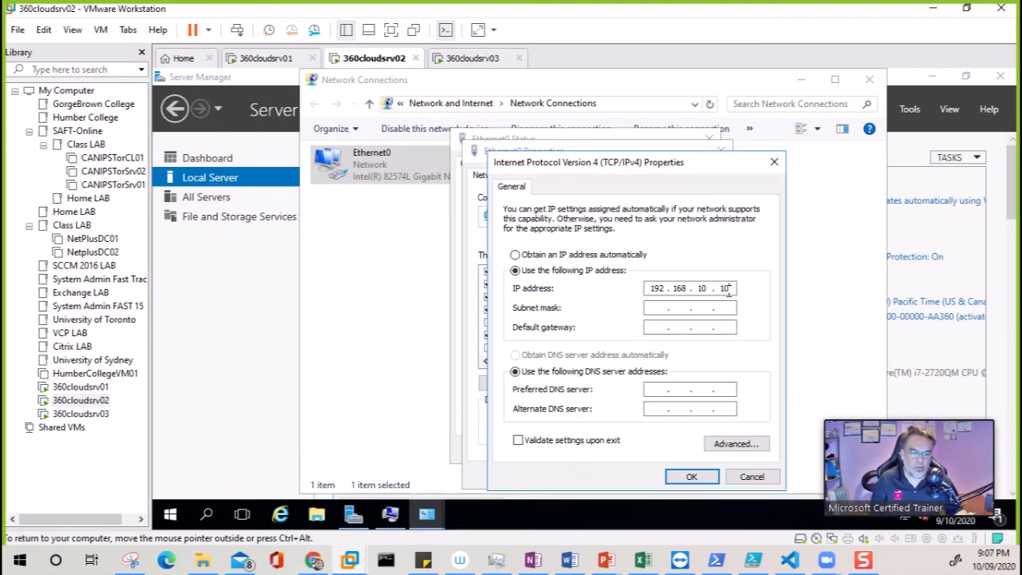
- Save 360cloudsrv02's Ethernet0 IPv4 as 192.168.10.12, mask 255.255.255.0, and close the adapter dialogs
key(Tab)
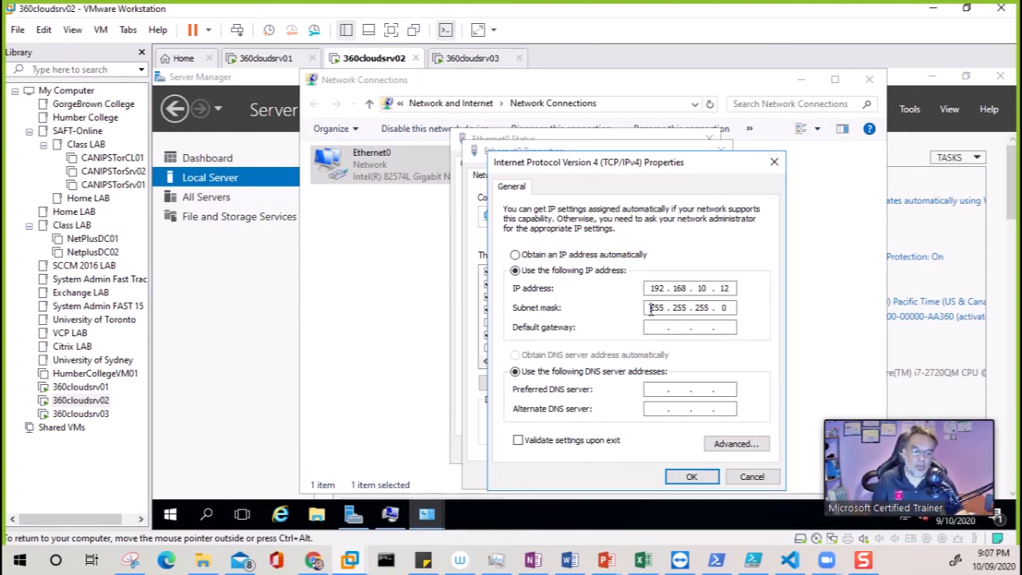
click(691, 479)
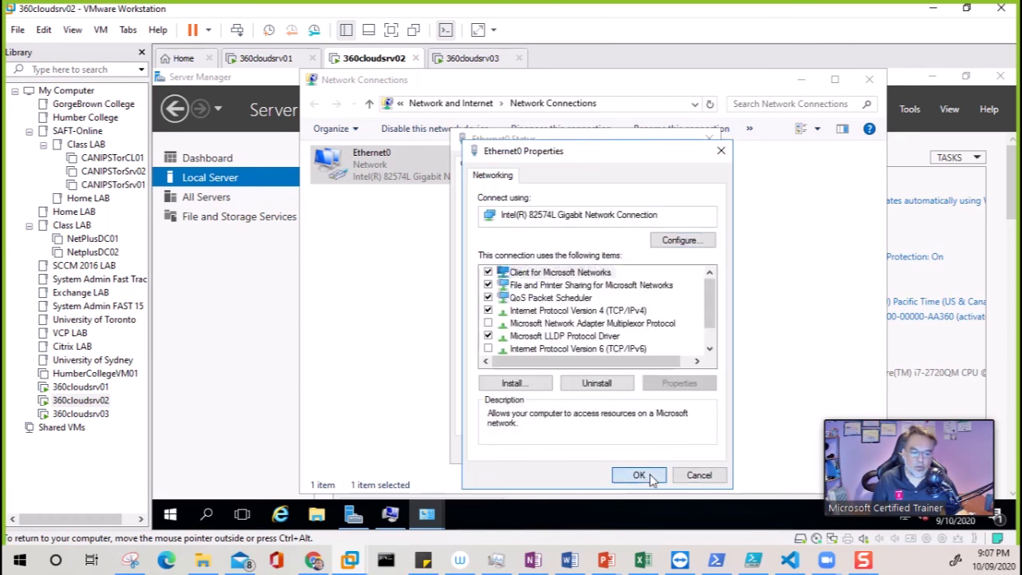
click(647, 477)
click(687, 450)
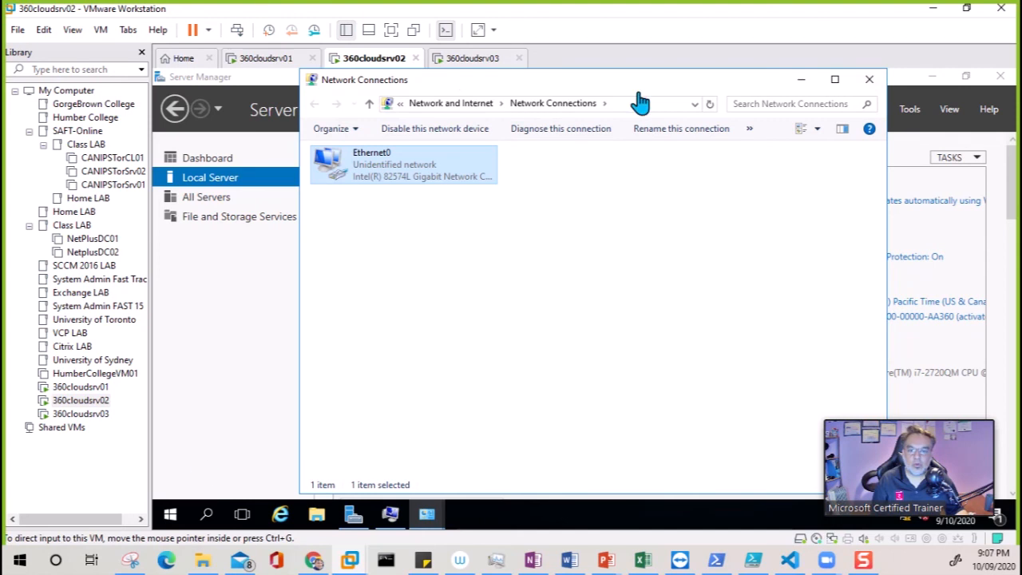
- Restart 360cloudsrv02 from the Start menu, giving a restart reason
click(180, 518)
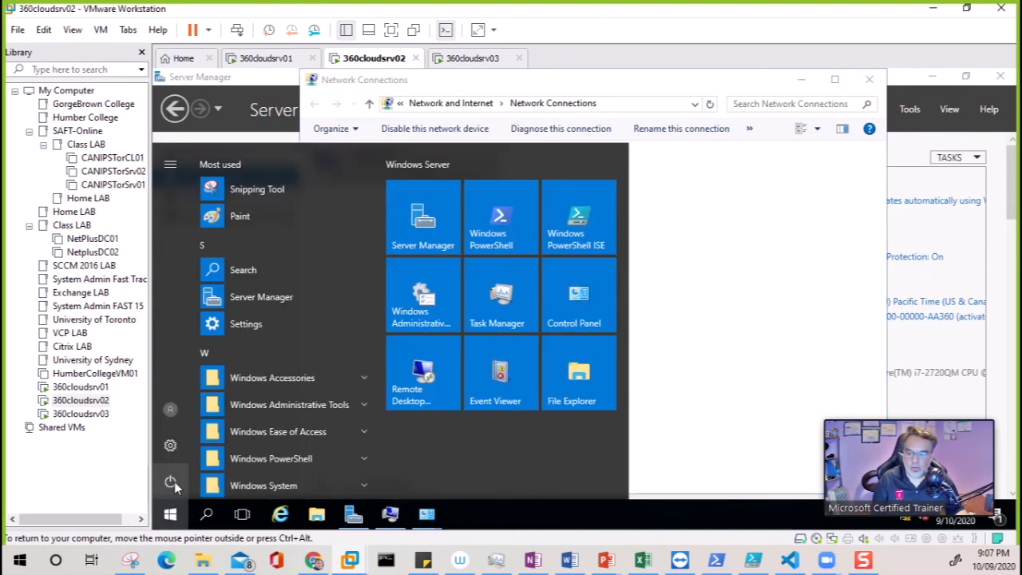
click(170, 481)
click(192, 444)
click(224, 405)
click(231, 426)
- On 360cloudsrv03, accept the pending rename notice and choose Restart Later
click(459, 64)
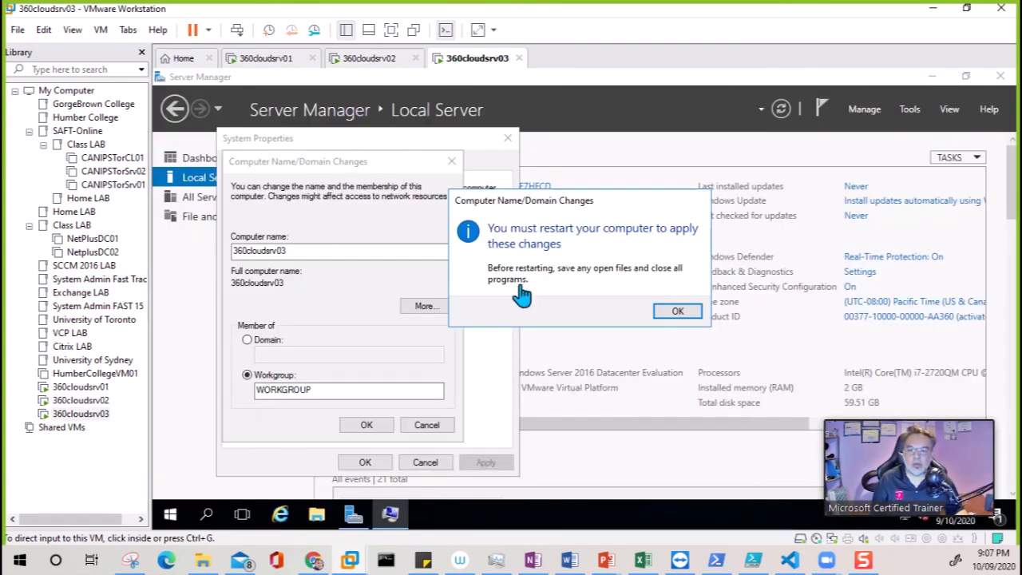
click(676, 314)
click(364, 463)
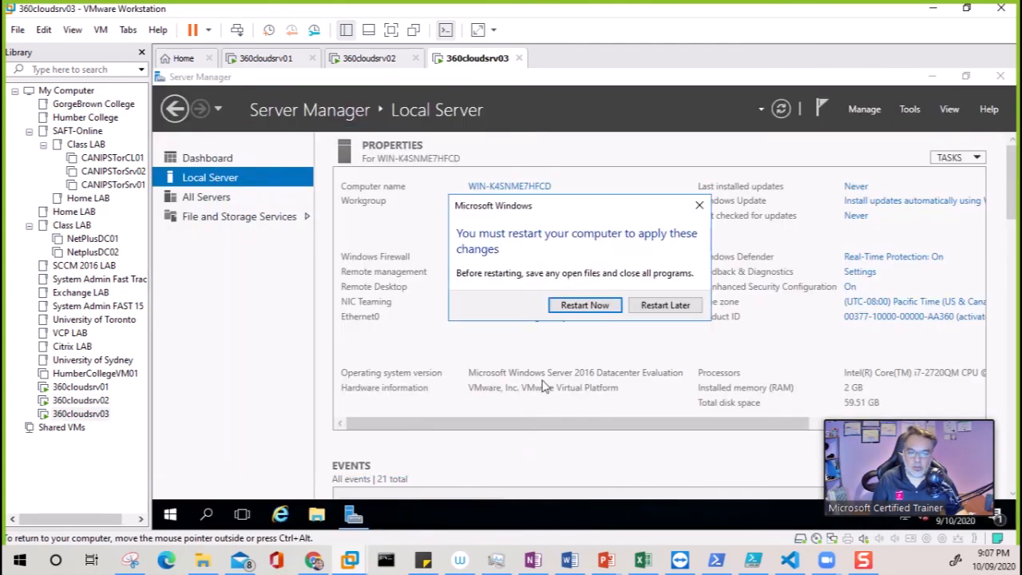
click(665, 306)
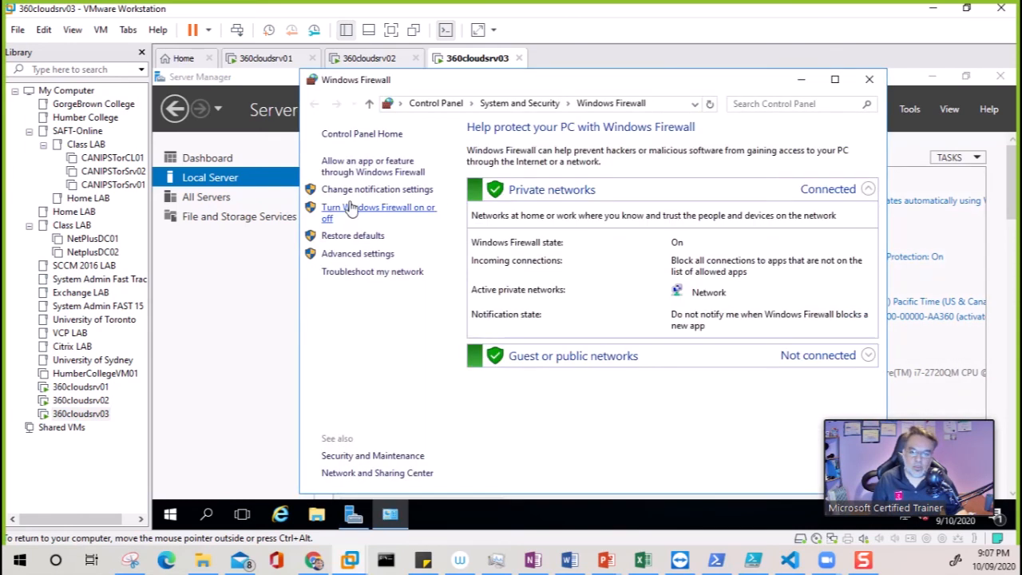
- Turn off Windows Firewall for private and public networks on 360cloudsrv03
click(353, 210)
click(431, 245)
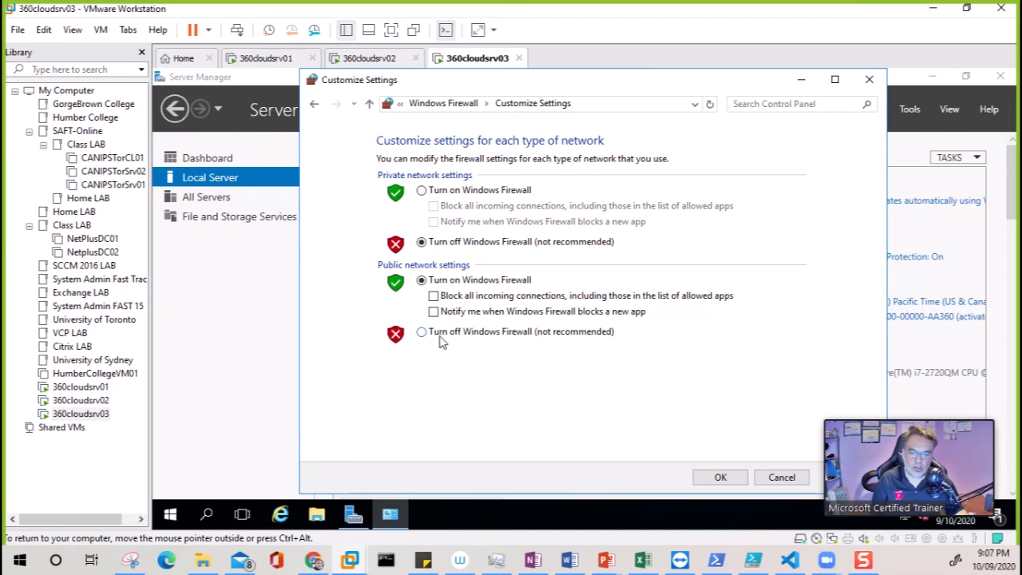
click(450, 333)
click(721, 476)
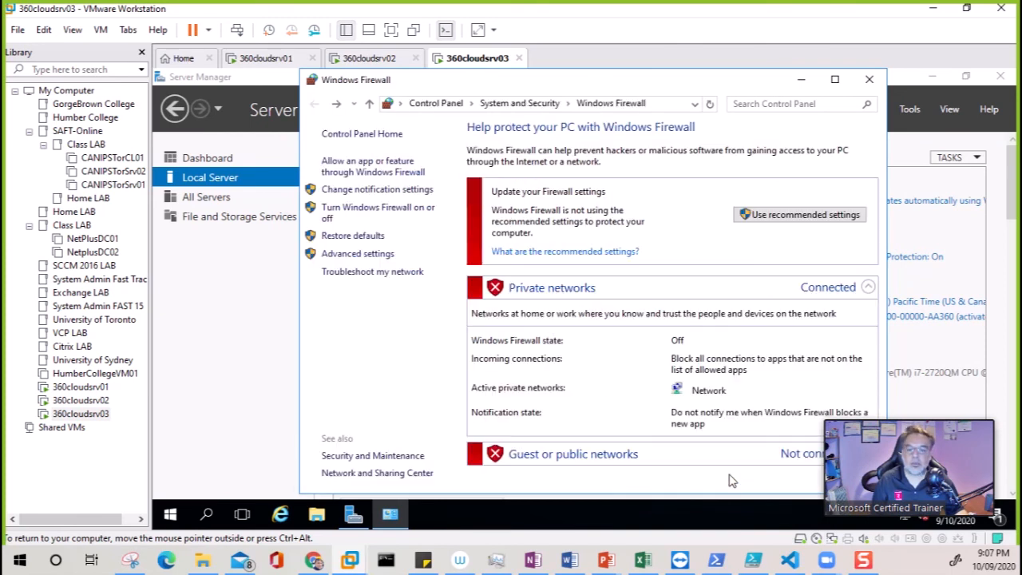
click(869, 81)
click(502, 318)
- Disable IPv6 on 360cloudsrv03's Ethernet0 and set static IPv4 192.168.10.14, mask 255.255.255.0
double_click(359, 168)
click(488, 413)
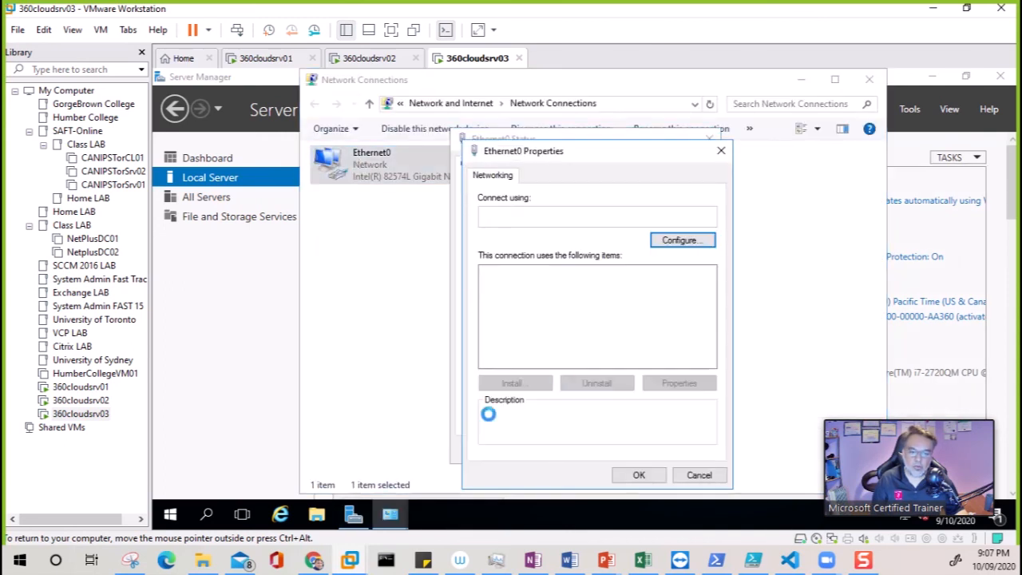
click(489, 348)
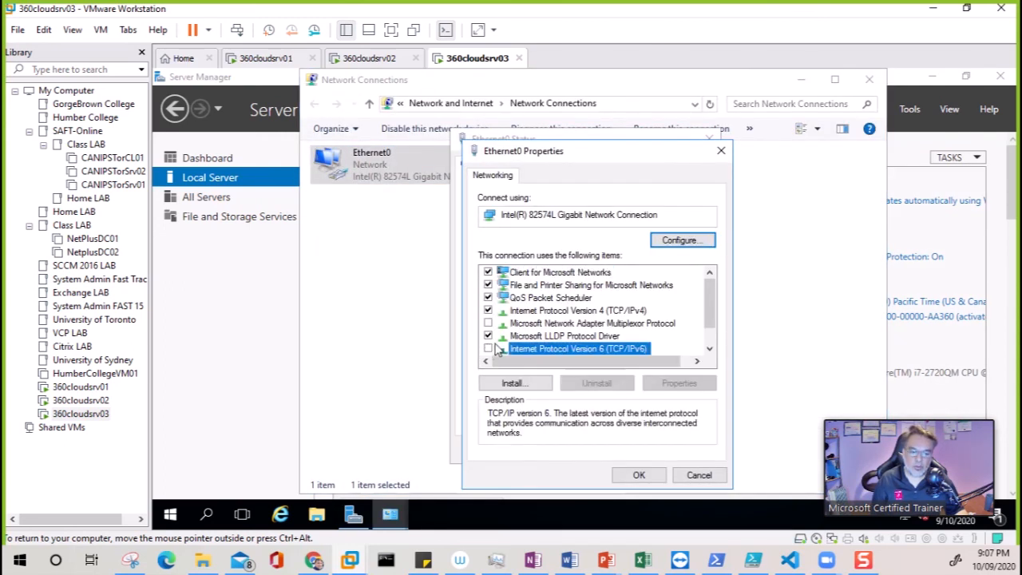
click(541, 313)
double_click(571, 317)
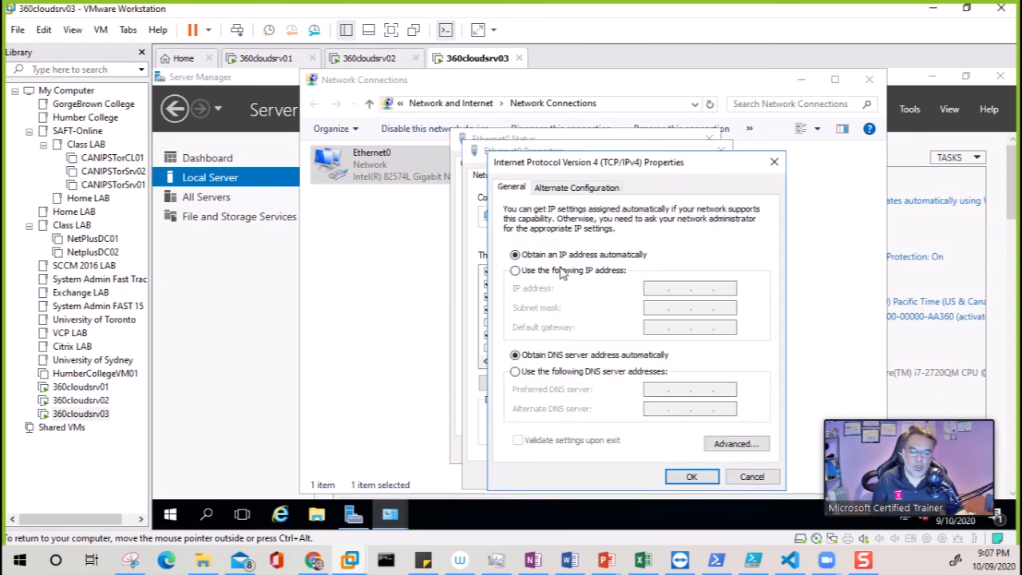
click(572, 276)
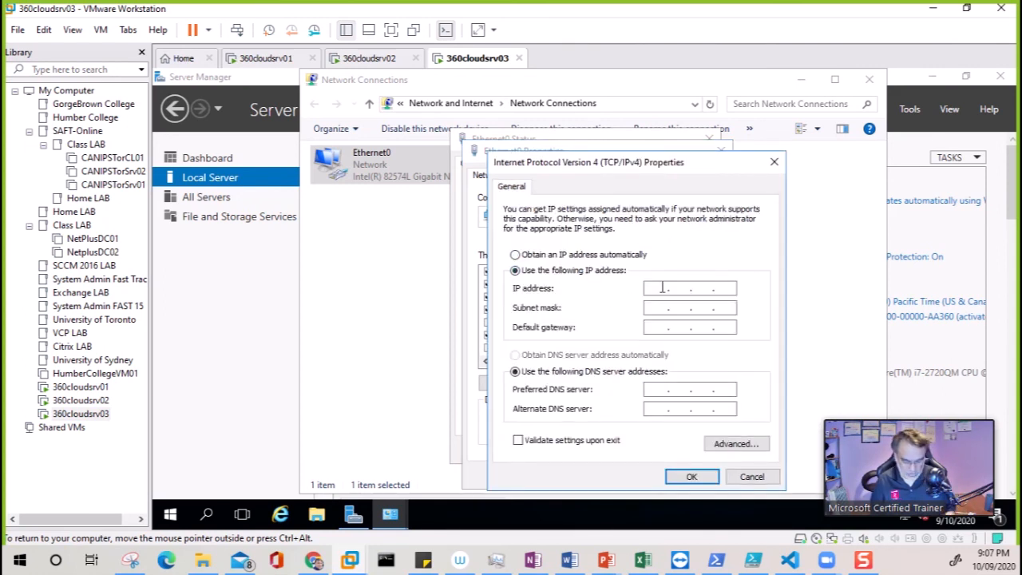
text(192 . 168 . 10 . 14)
key(Tab)
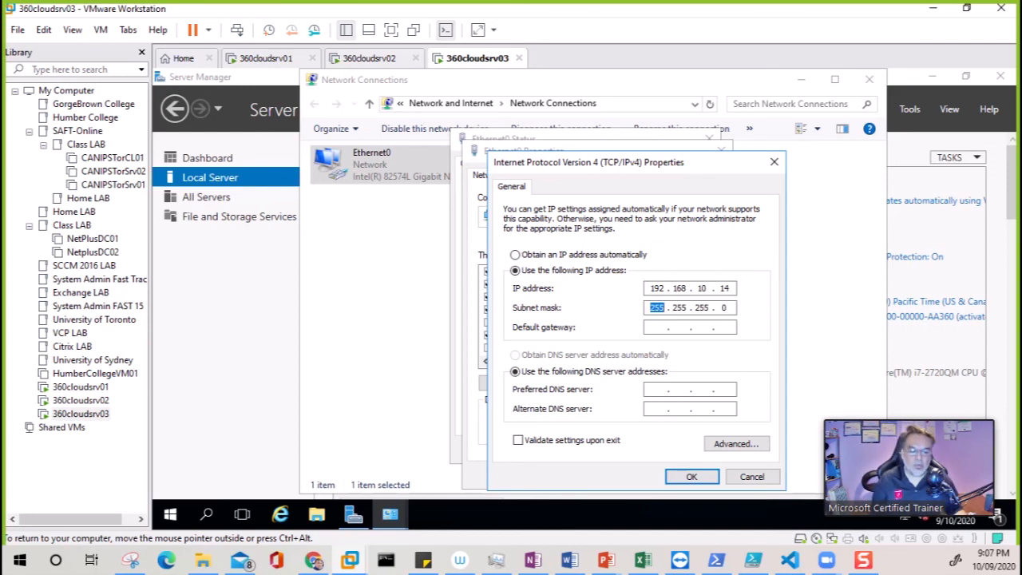
click(680, 479)
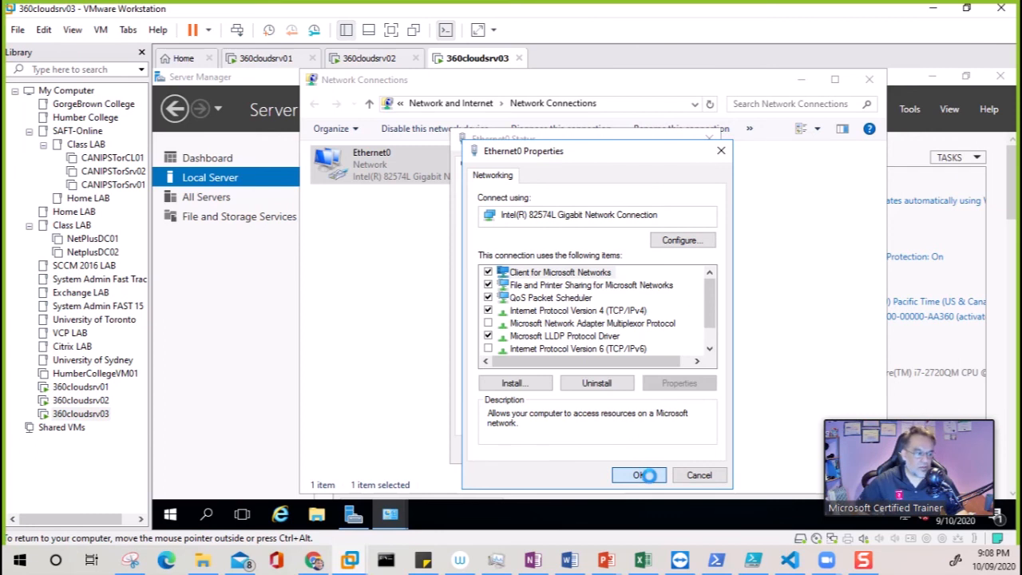
click(648, 475)
click(684, 448)
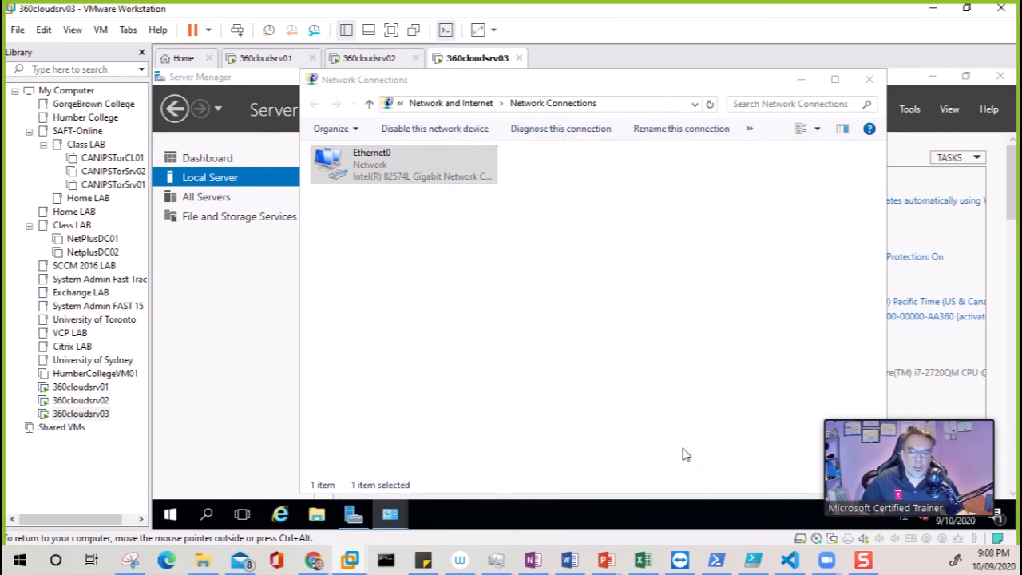
click(869, 80)
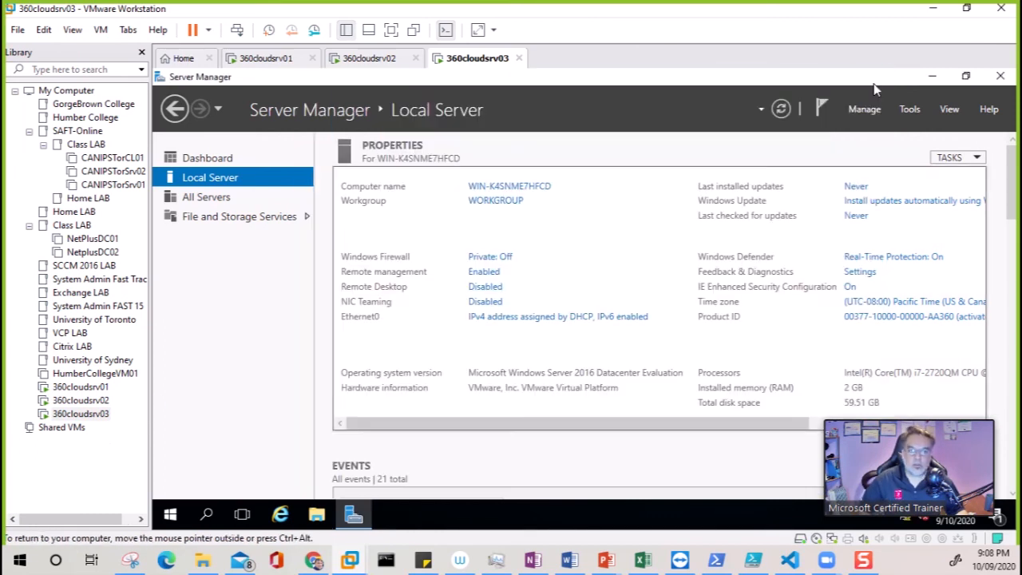
- Restart 360cloudsrv03 with reason 'Operating System: Recovery (Unplanned)', then switch to 360cloudsrv01
click(169, 517)
click(170, 482)
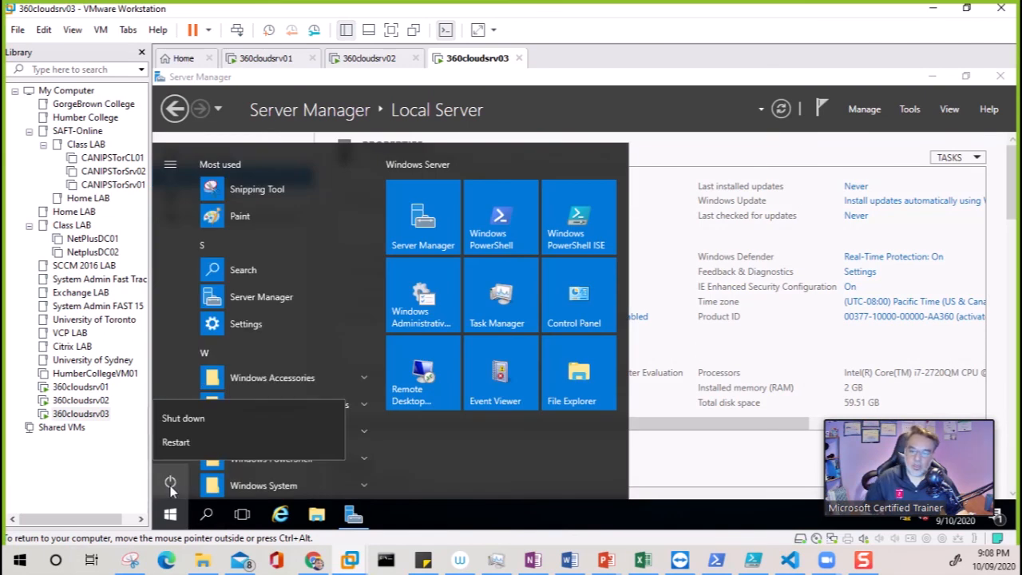
click(190, 444)
click(250, 412)
click(333, 445)
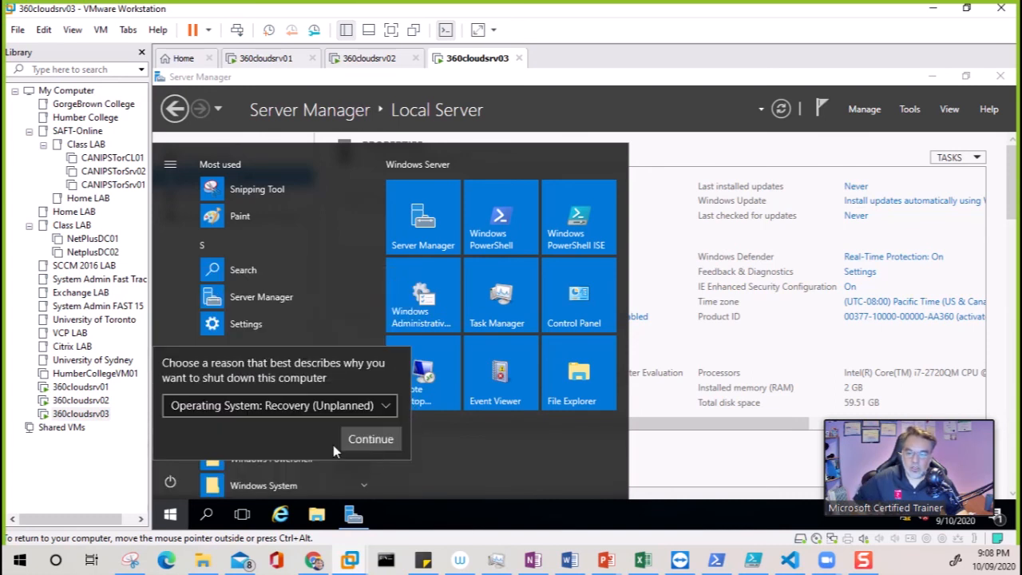
click(375, 442)
click(270, 61)
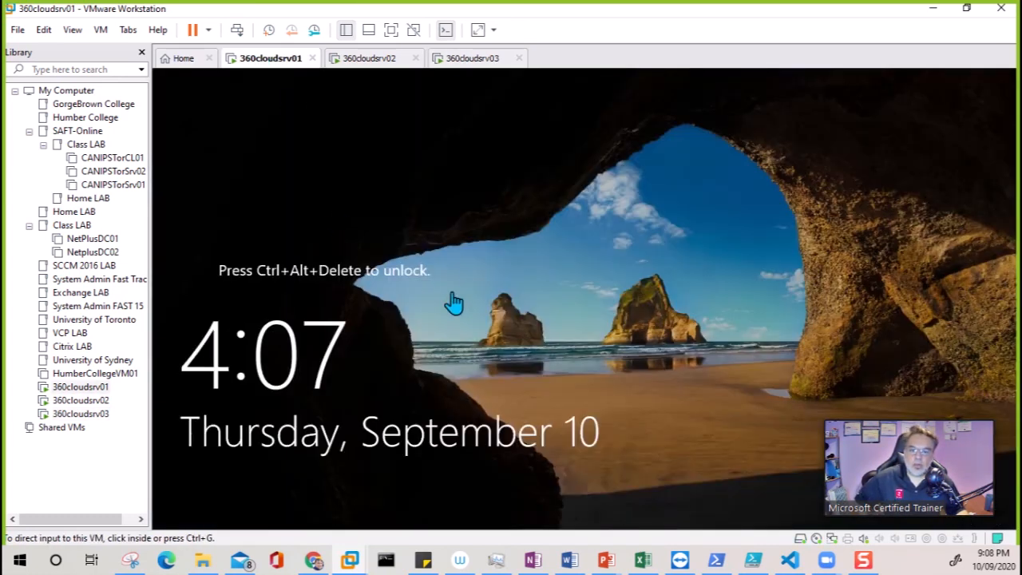